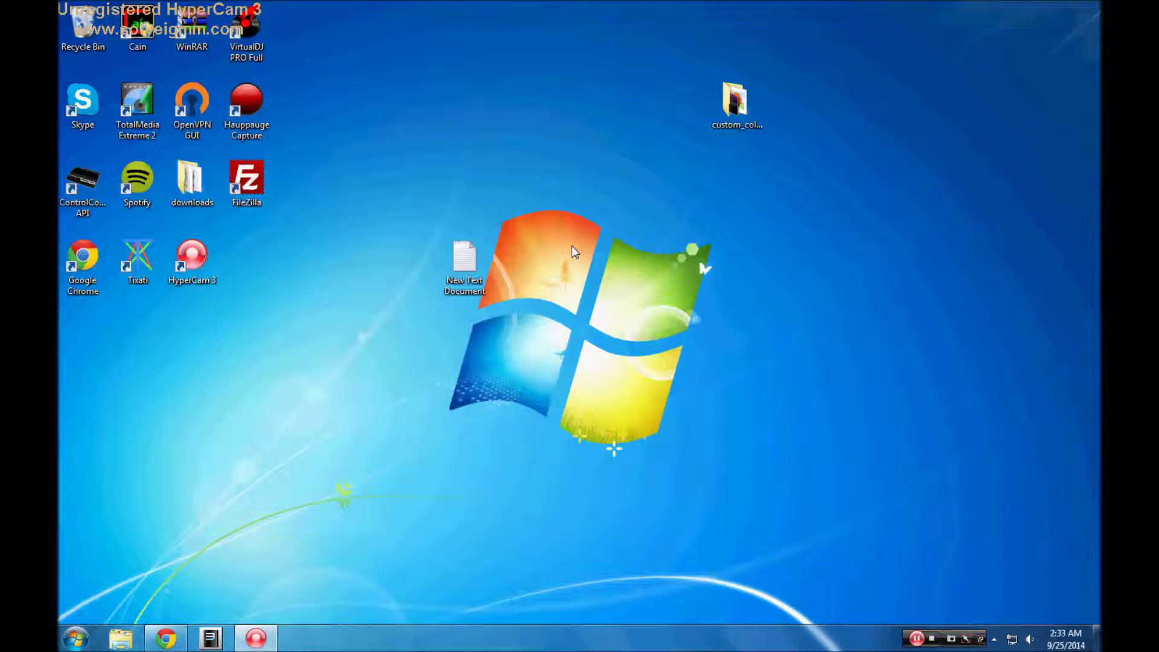
Open custom_cold_boot_service from the desktop and enter its Easy Static RAF Converter v1.0a folder
{"action": "double_click", "coordinate": [736, 105]}
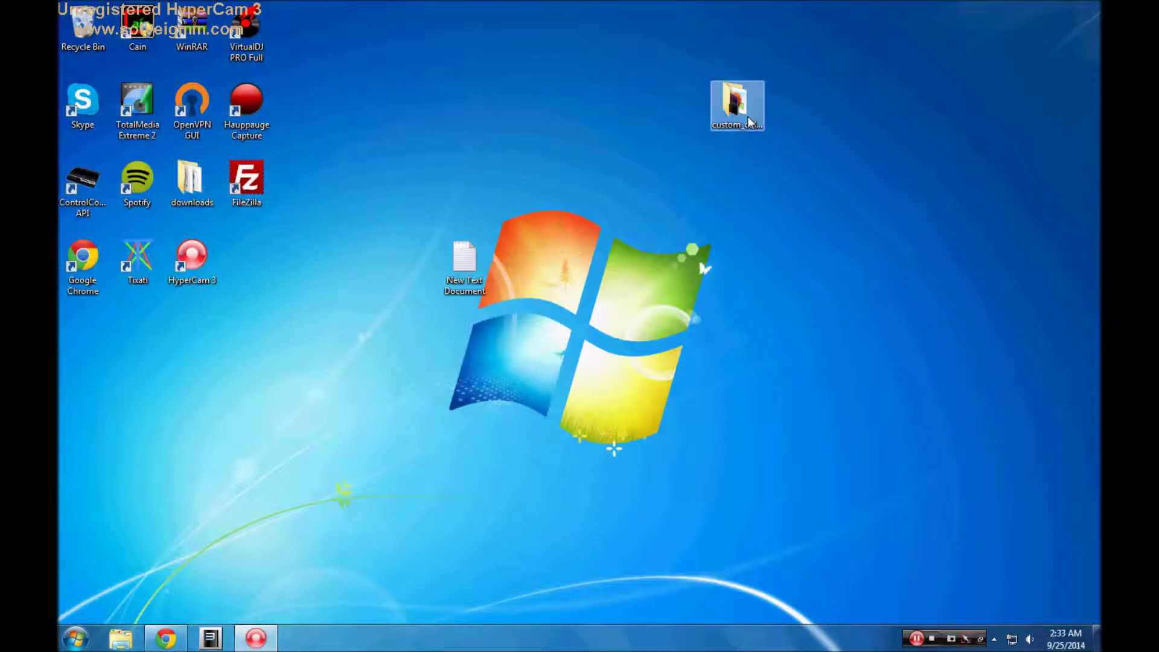
{"action": "left_click_drag", "start_coordinate": [329, 273], "coordinate": [440, 471]}
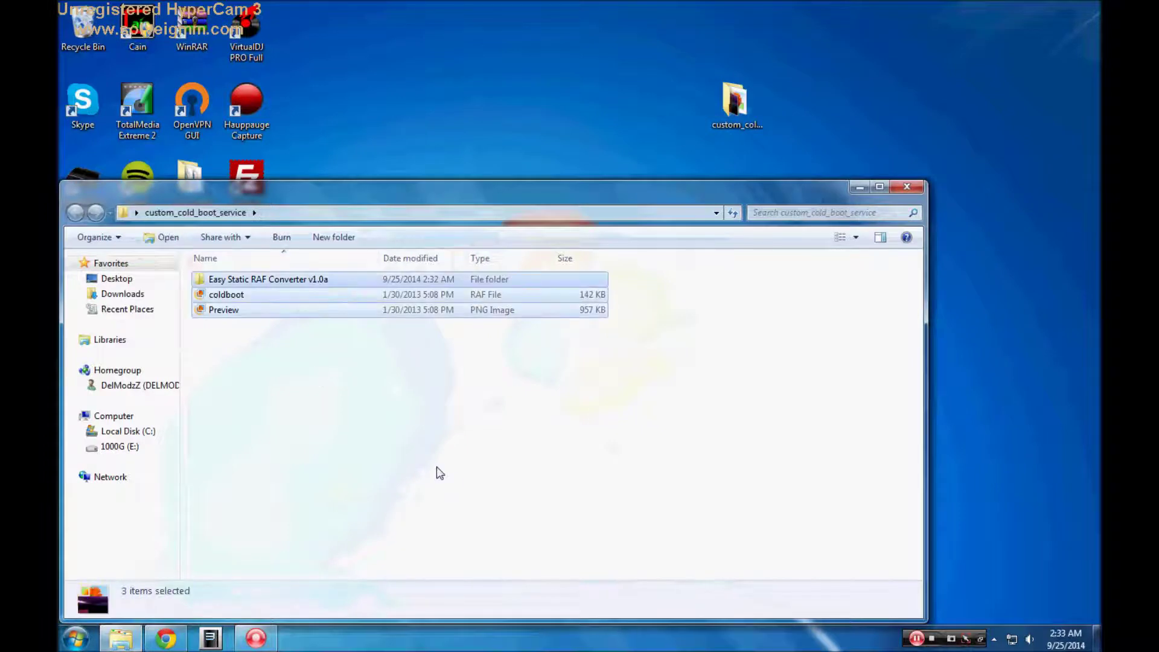
{"action": "left_click", "coordinate": [453, 477]}
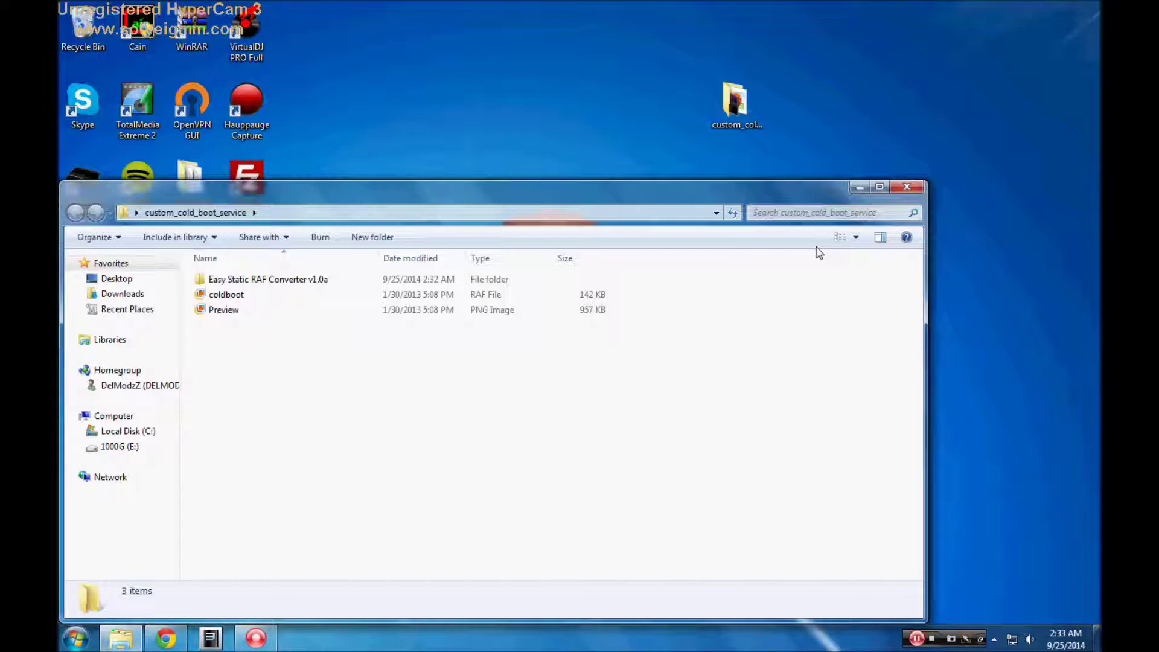
{"action": "double_click", "coordinate": [505, 278]}
Select the converter application, then minimise the folder window to reveal the desktop
{"action": "left_click", "coordinate": [397, 280]}
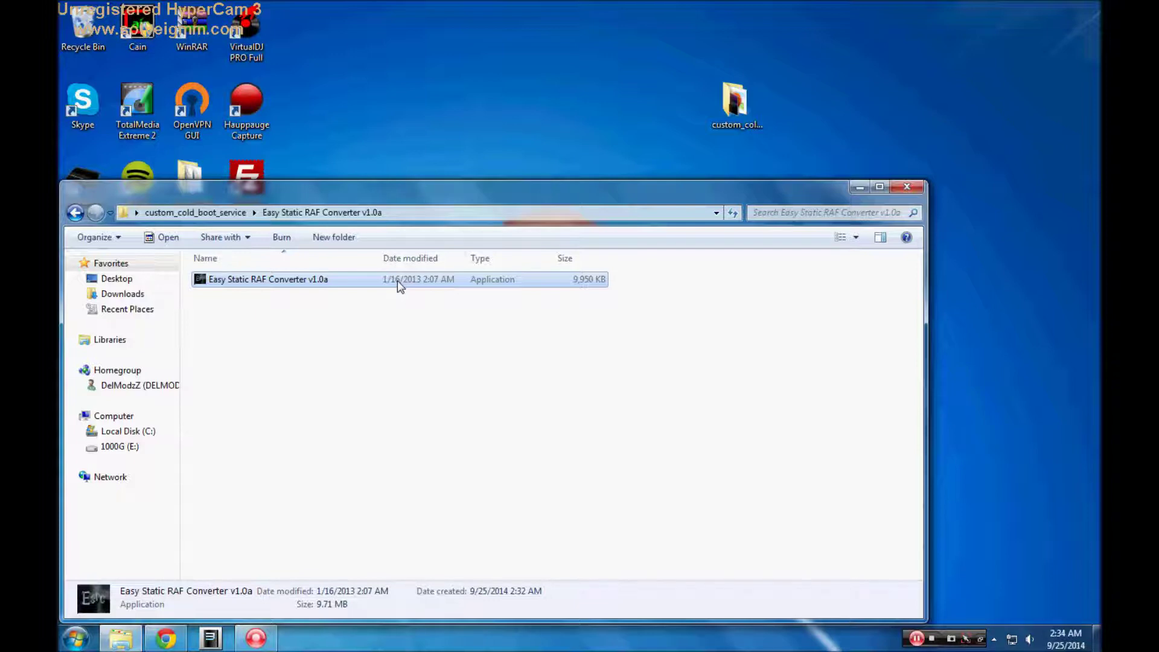
{"action": "left_click", "coordinate": [860, 187]}
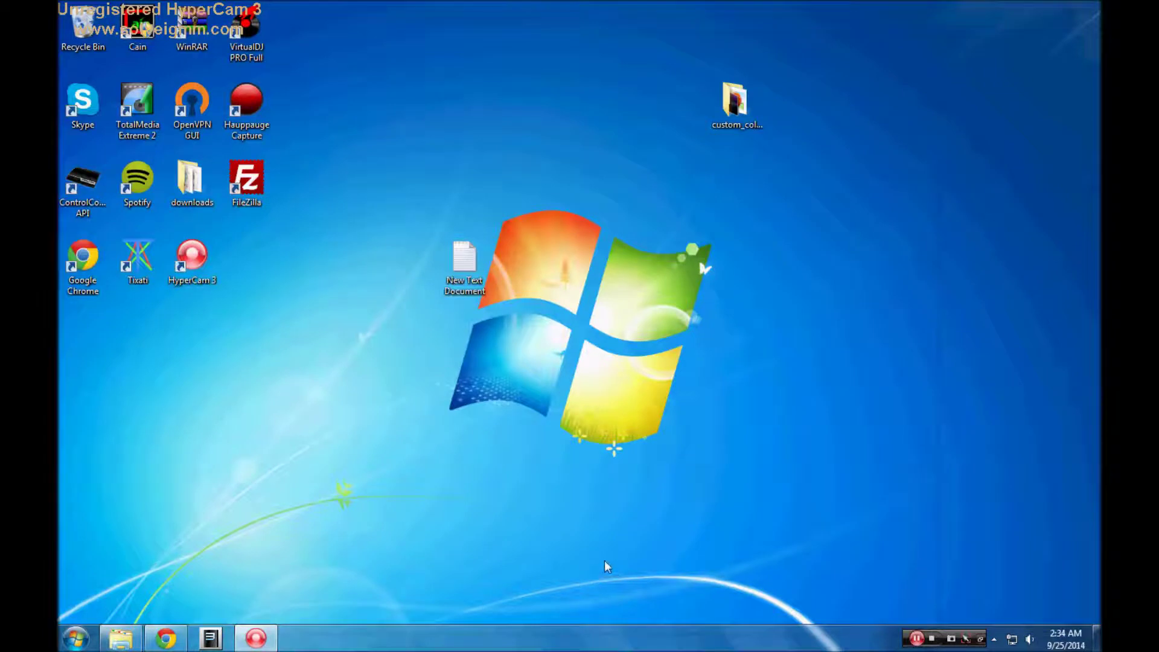
{"action": "mouse_move", "coordinate": [121, 639]}
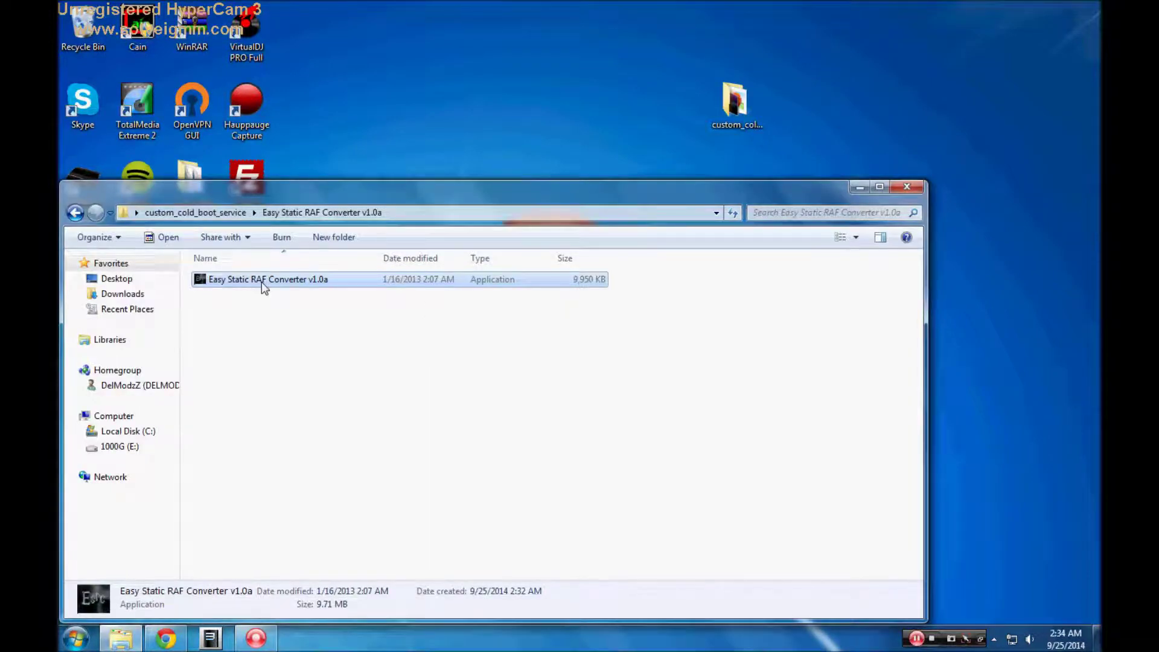
{"action": "left_click", "coordinate": [308, 319]}
Launch Easy Static RAF Converter v1.0a, dismiss its crash notice, and launch it again
{"action": "left_click", "coordinate": [318, 281]}
{"action": "double_click", "coordinate": [319, 282]}
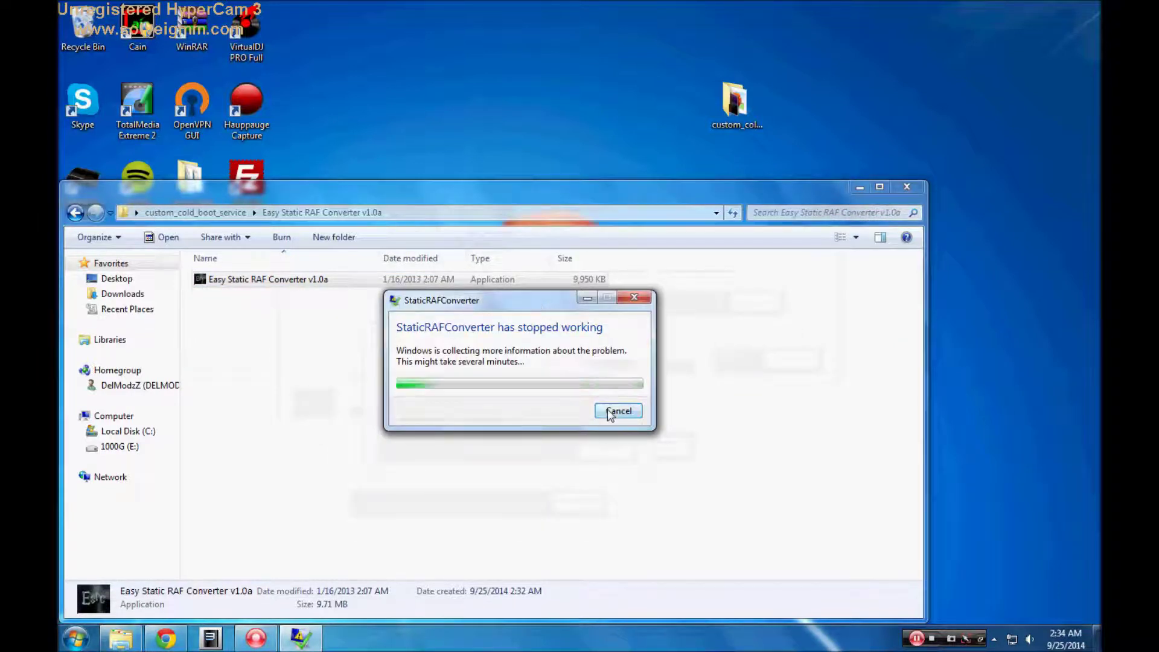
{"action": "left_click", "coordinate": [619, 411]}
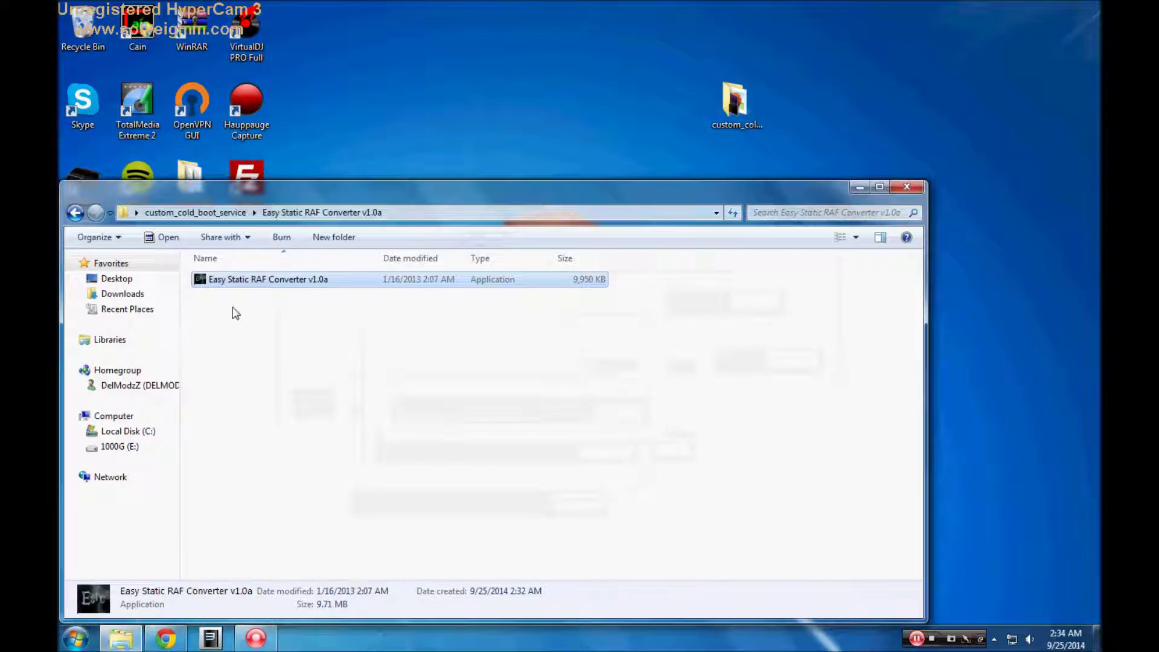
{"action": "double_click", "coordinate": [257, 283]}
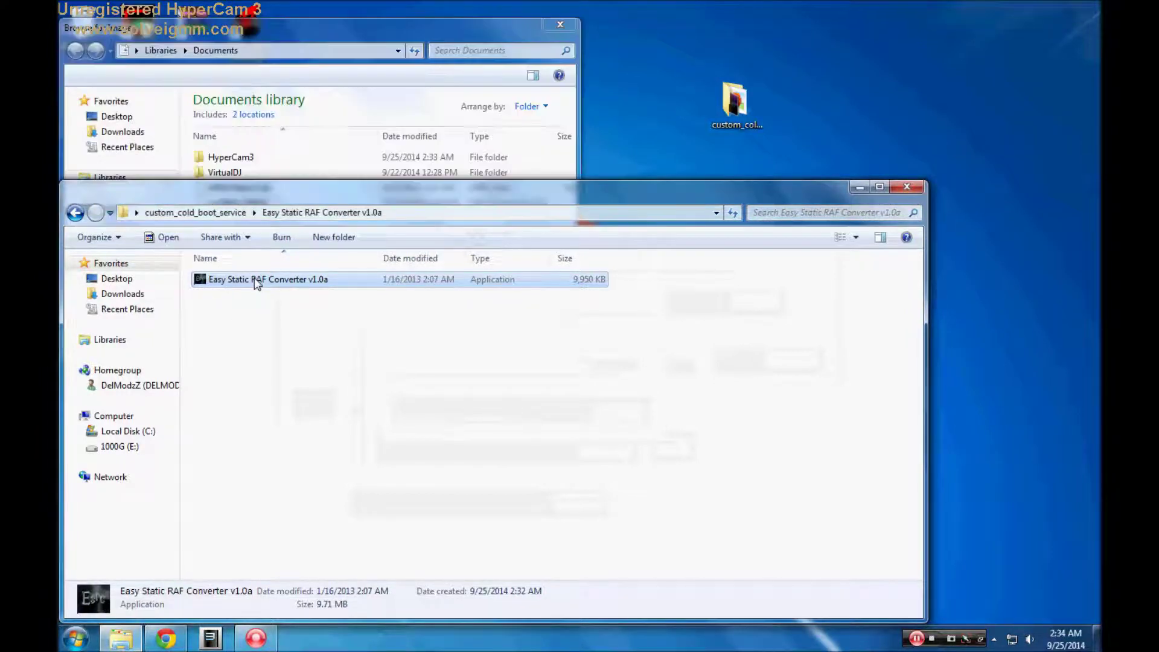
Close the converter folder window and search the Documents library, including HyperCam3 and 1 Folder For All
{"action": "left_click", "coordinate": [923, 190]}
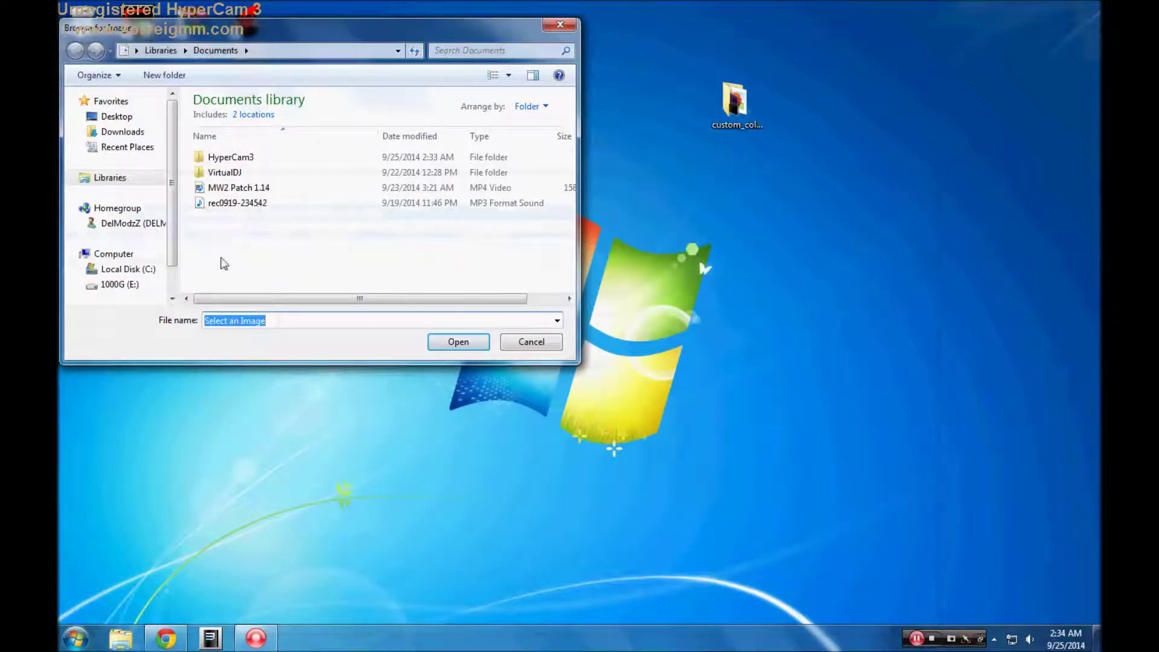
{"action": "left_click", "coordinate": [137, 224]}
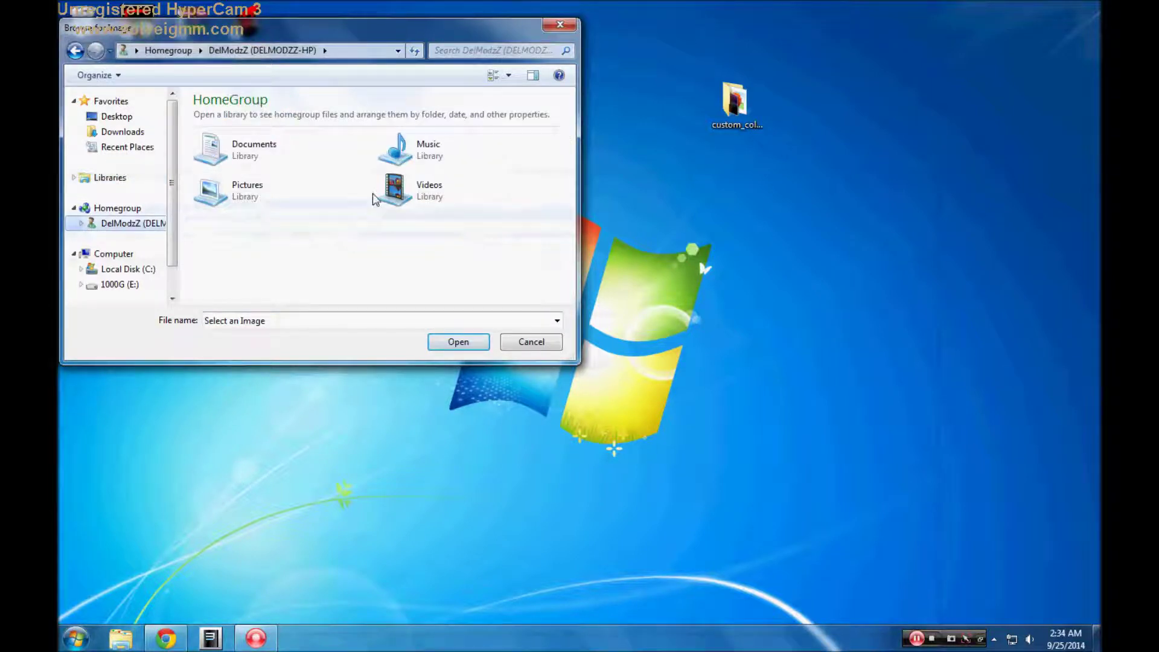
{"action": "left_click", "coordinate": [252, 155]}
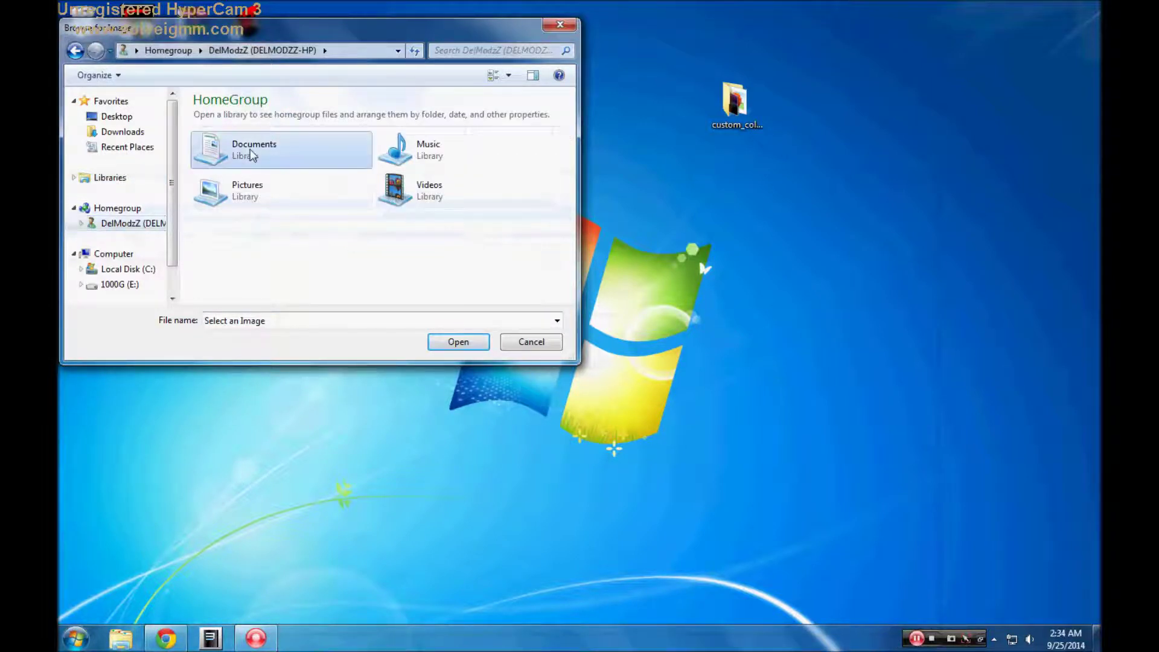
{"action": "double_click", "coordinate": [253, 155]}
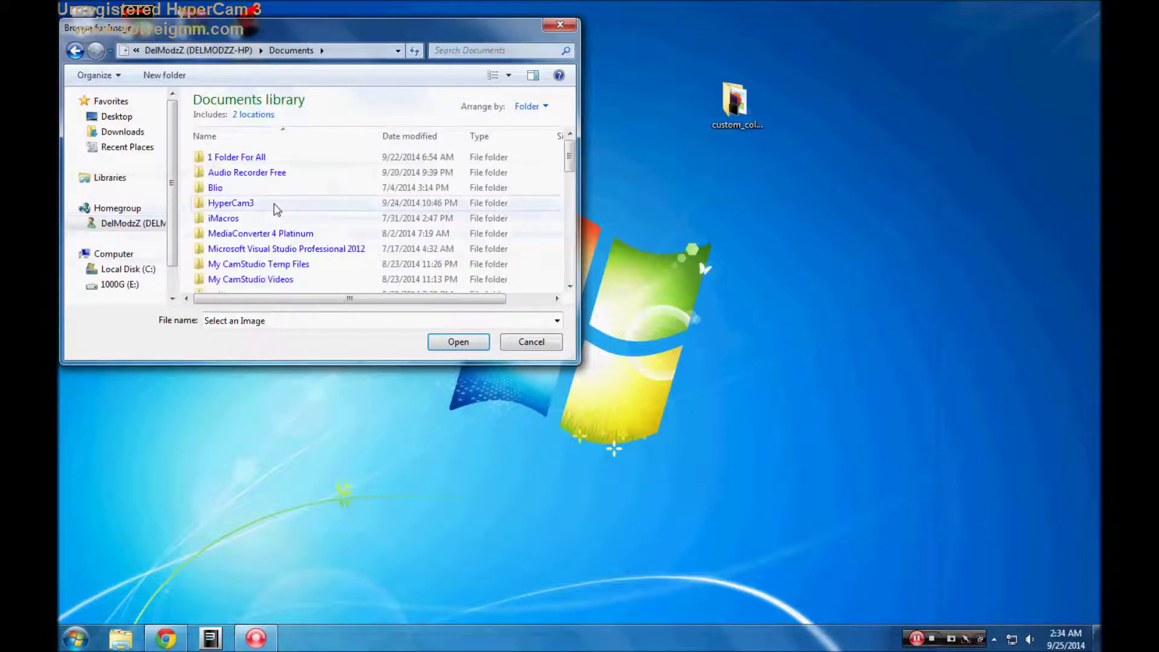
{"action": "scroll", "coordinate": [280, 230], "scroll_direction": "down", "scroll_amount": 5}
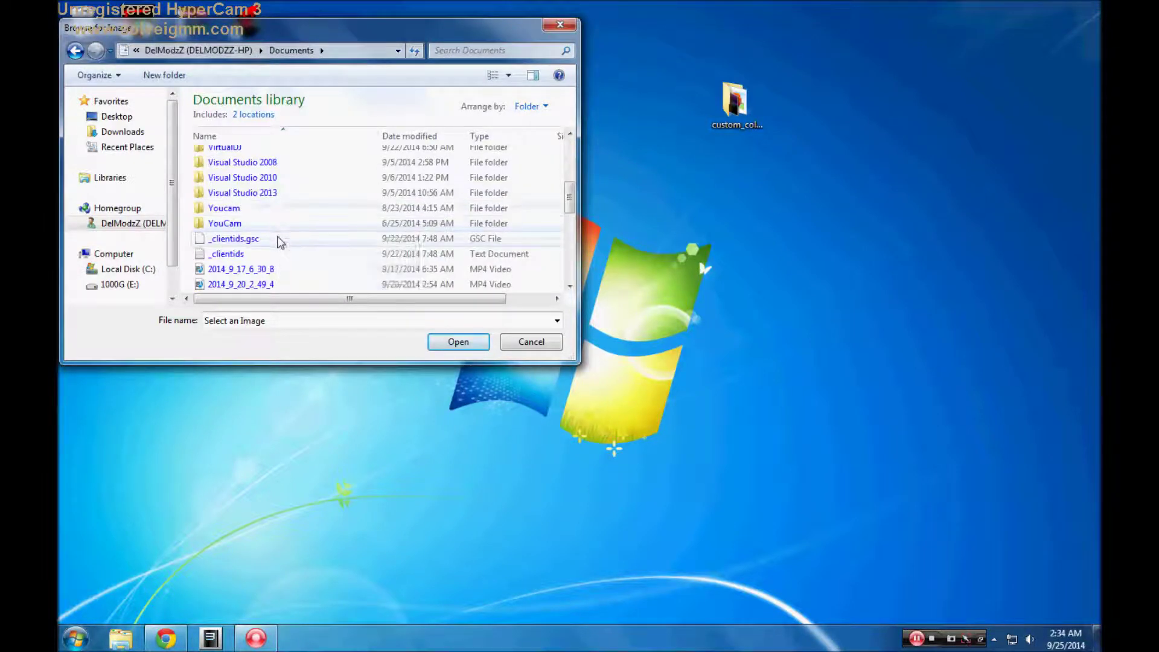
{"action": "scroll", "coordinate": [279, 245], "scroll_direction": "up", "scroll_amount": 3}
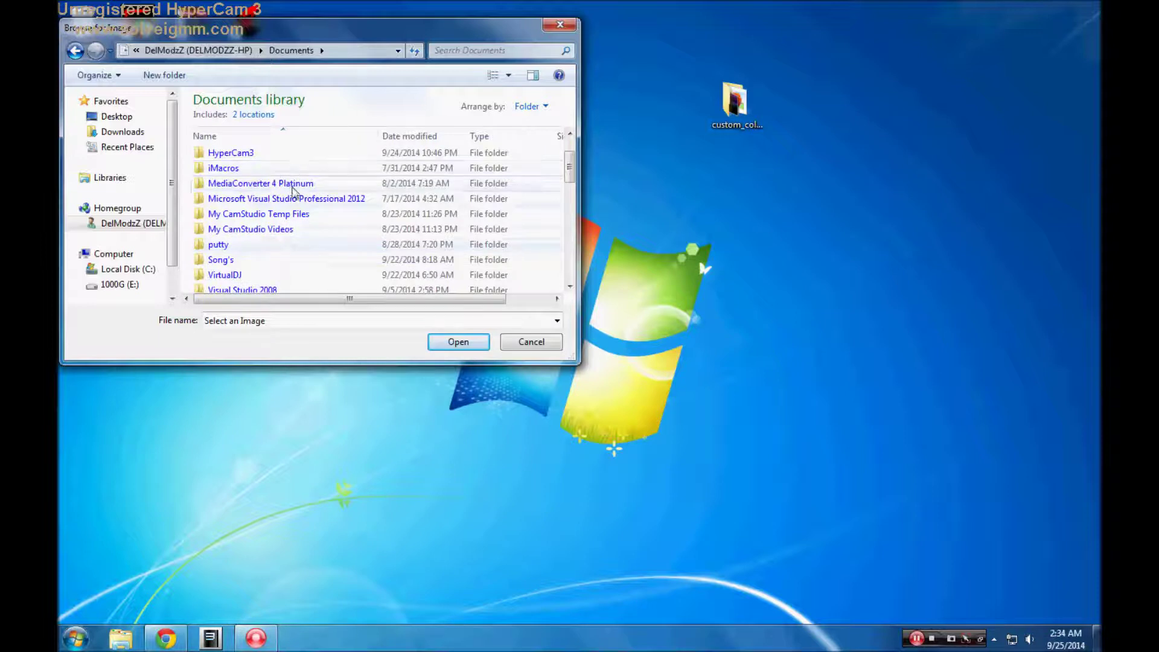
{"action": "scroll", "coordinate": [294, 190], "scroll_direction": "up", "scroll_amount": 1}
{"action": "double_click", "coordinate": [257, 199]}
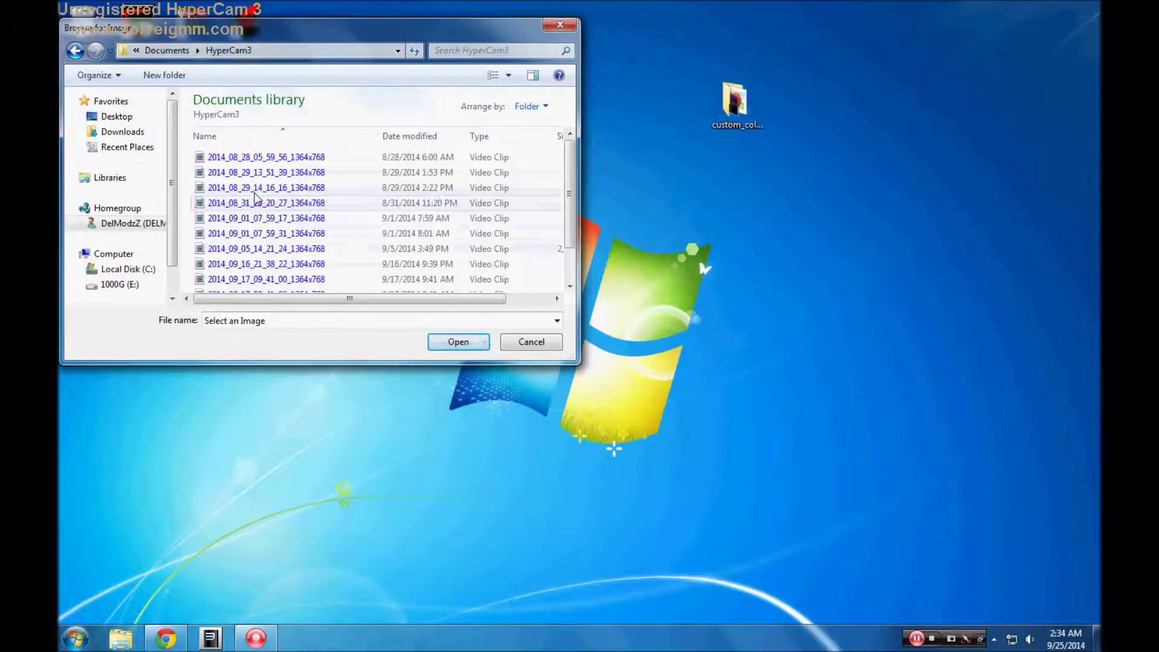
{"action": "left_click", "coordinate": [74, 50]}
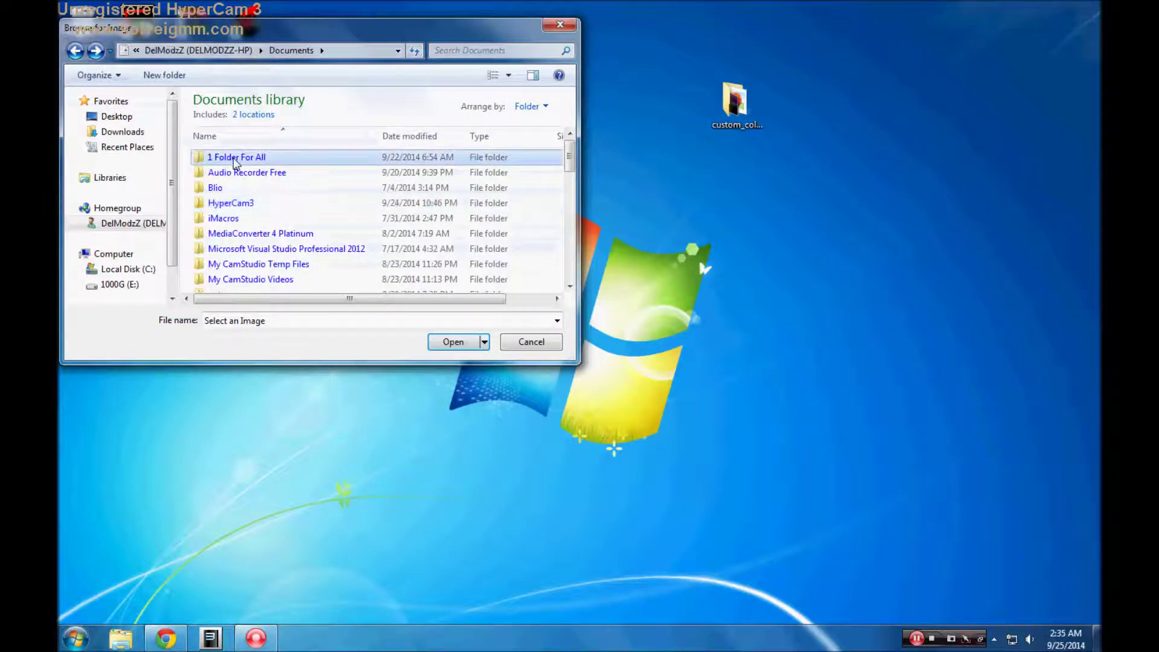
{"action": "double_click", "coordinate": [233, 157]}
{"action": "scroll", "coordinate": [275, 217], "scroll_direction": "down", "scroll_amount": 2}
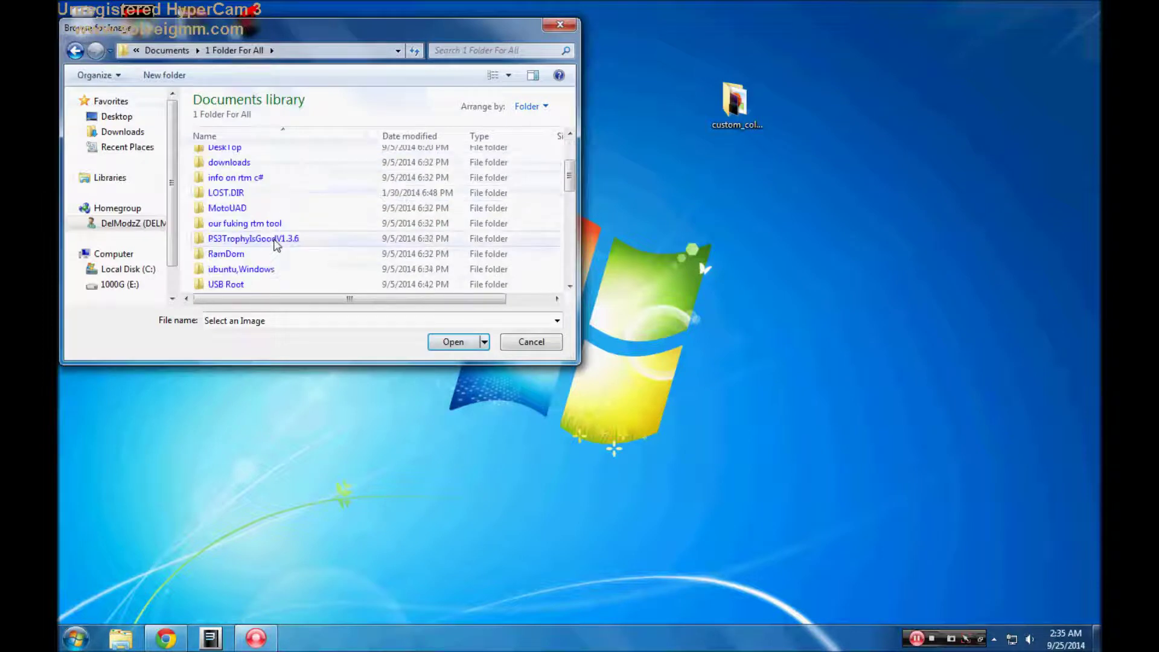
{"action": "scroll", "coordinate": [273, 240], "scroll_direction": "down", "scroll_amount": 4}
{"action": "scroll", "coordinate": [272, 241], "scroll_direction": "up", "scroll_amount": 2}
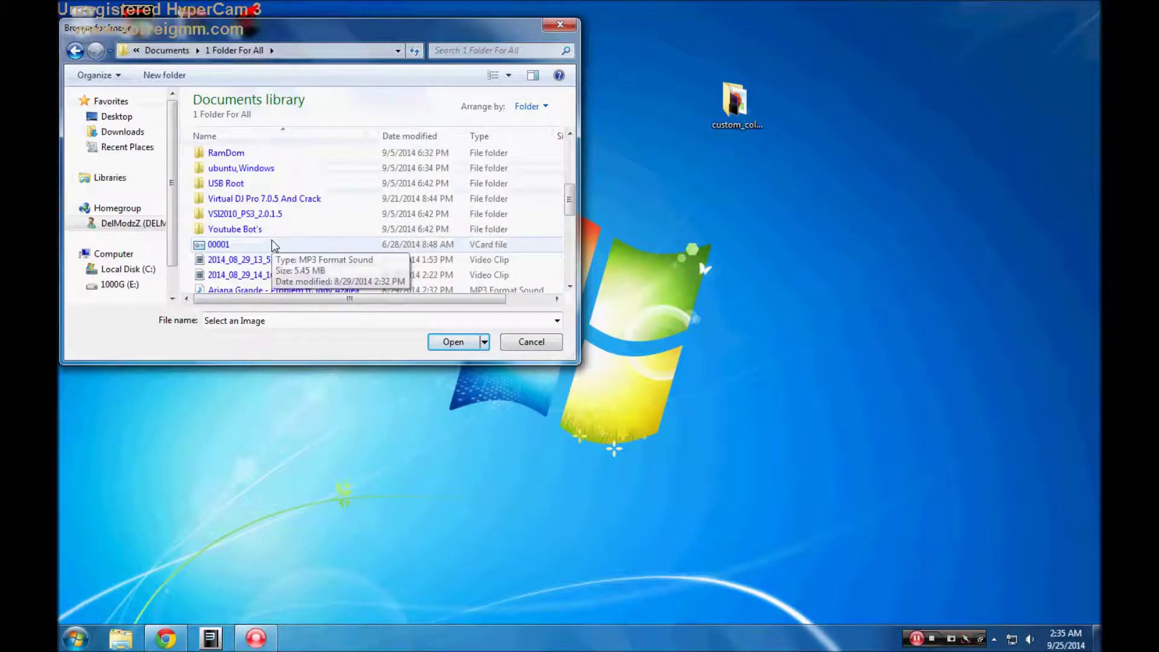
{"action": "scroll", "coordinate": [272, 241], "scroll_direction": "up", "scroll_amount": 4}
{"action": "scroll", "coordinate": [274, 246], "scroll_direction": "down", "scroll_amount": 7}
{"action": "scroll", "coordinate": [275, 249], "scroll_direction": "down", "scroll_amount": 3}
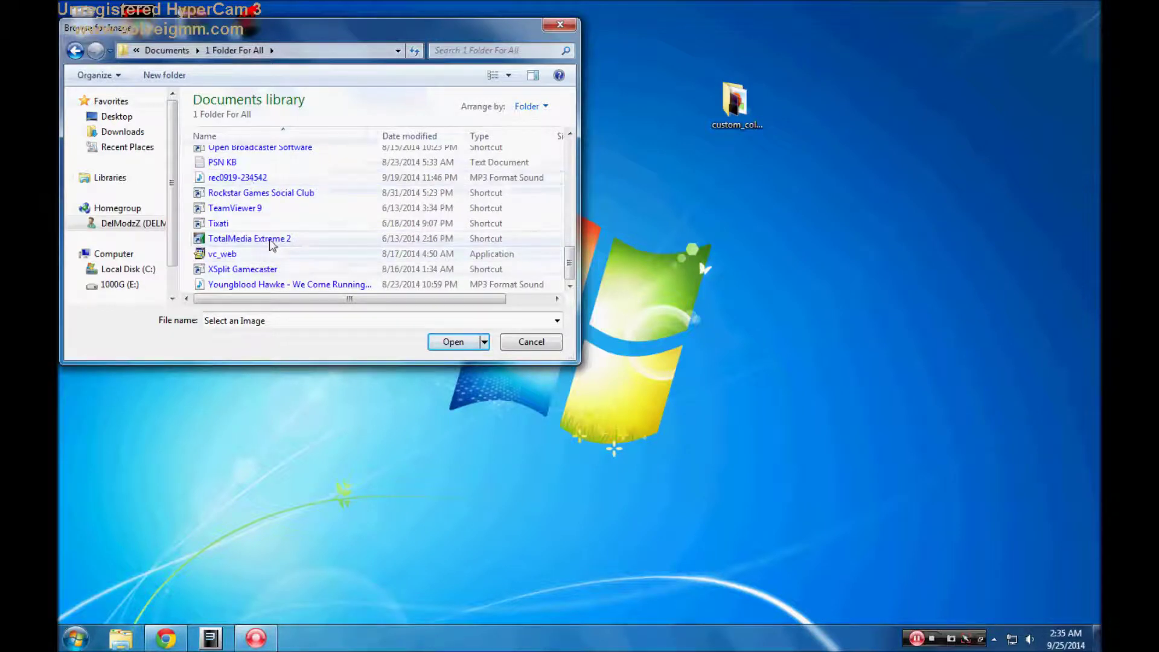
{"action": "scroll", "coordinate": [266, 241], "scroll_direction": "up", "scroll_amount": 5}
{"action": "scroll", "coordinate": [267, 248], "scroll_direction": "down", "scroll_amount": 1}
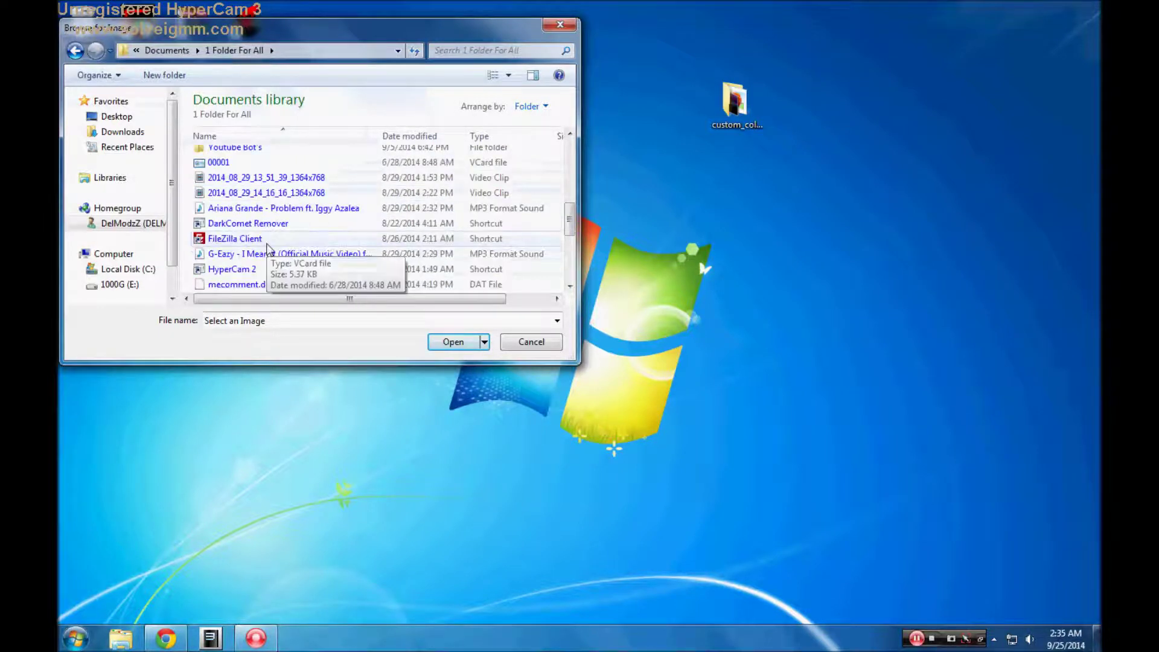
{"action": "scroll", "coordinate": [273, 236], "scroll_direction": "up", "scroll_amount": 7}
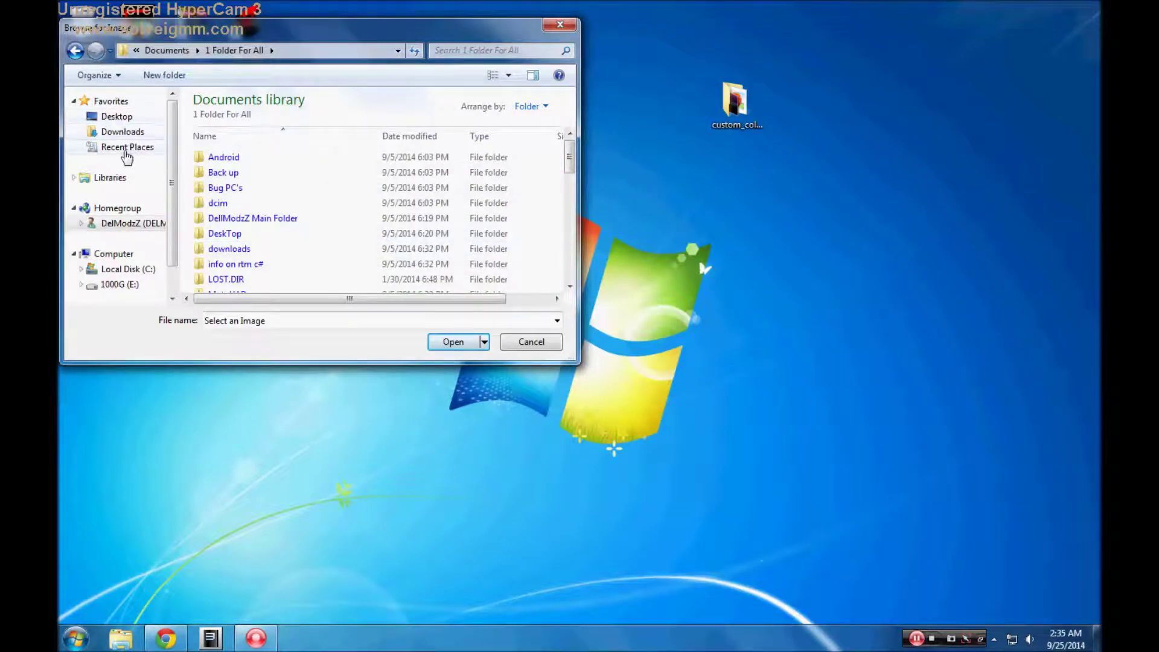
Go to Libraries > Pictures > Sample Pictures and choose the Tulips picture
{"action": "left_click", "coordinate": [112, 101]}
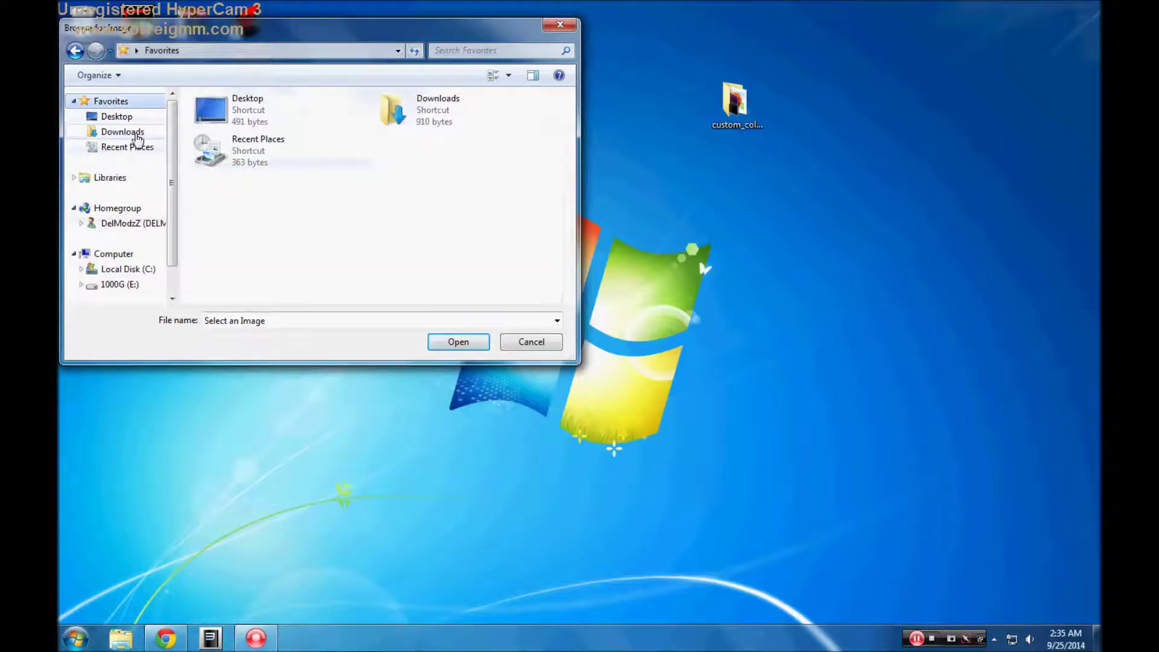
{"action": "left_click", "coordinate": [112, 177]}
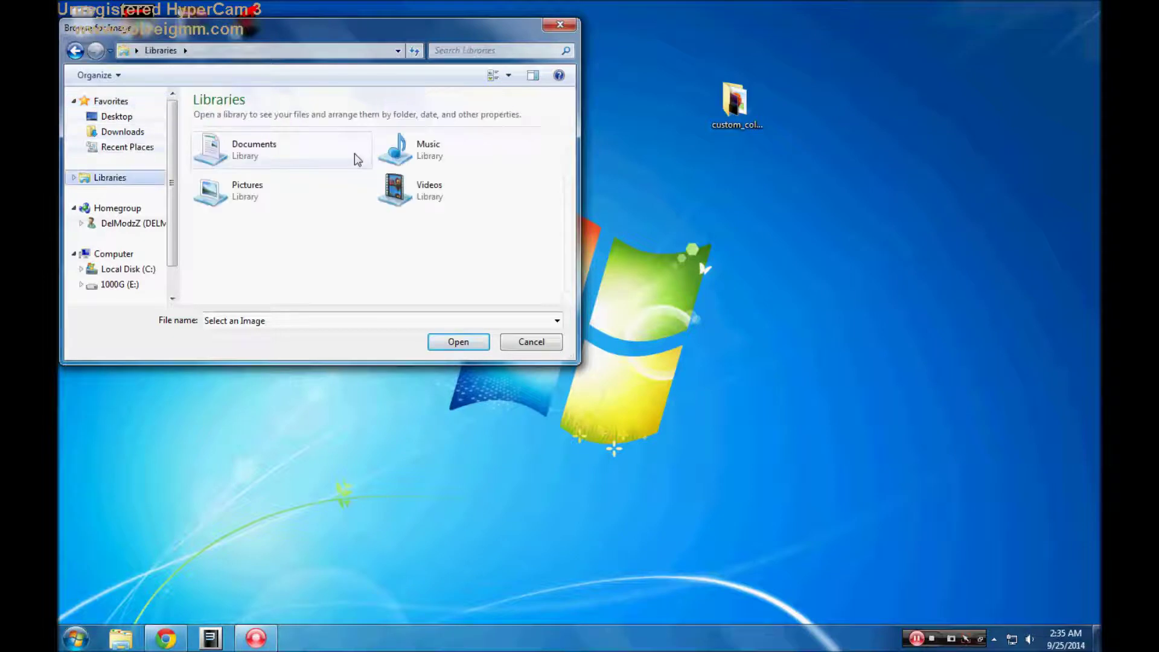
{"action": "double_click", "coordinate": [233, 175]}
{"action": "double_click", "coordinate": [233, 172]}
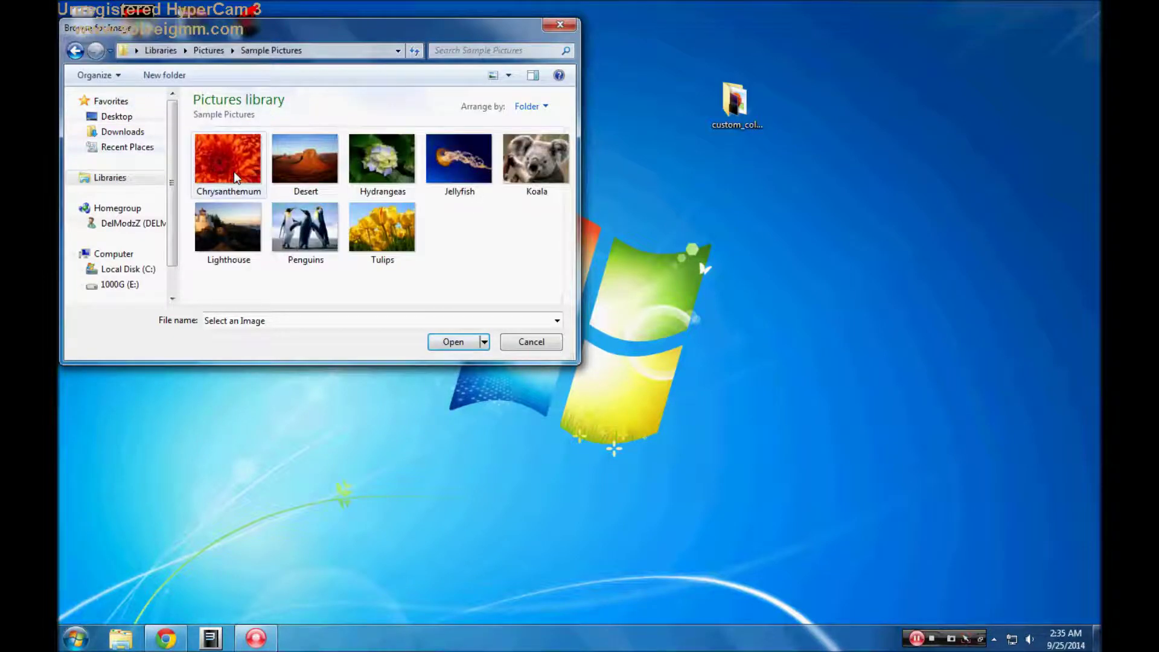
{"action": "left_click", "coordinate": [358, 216]}
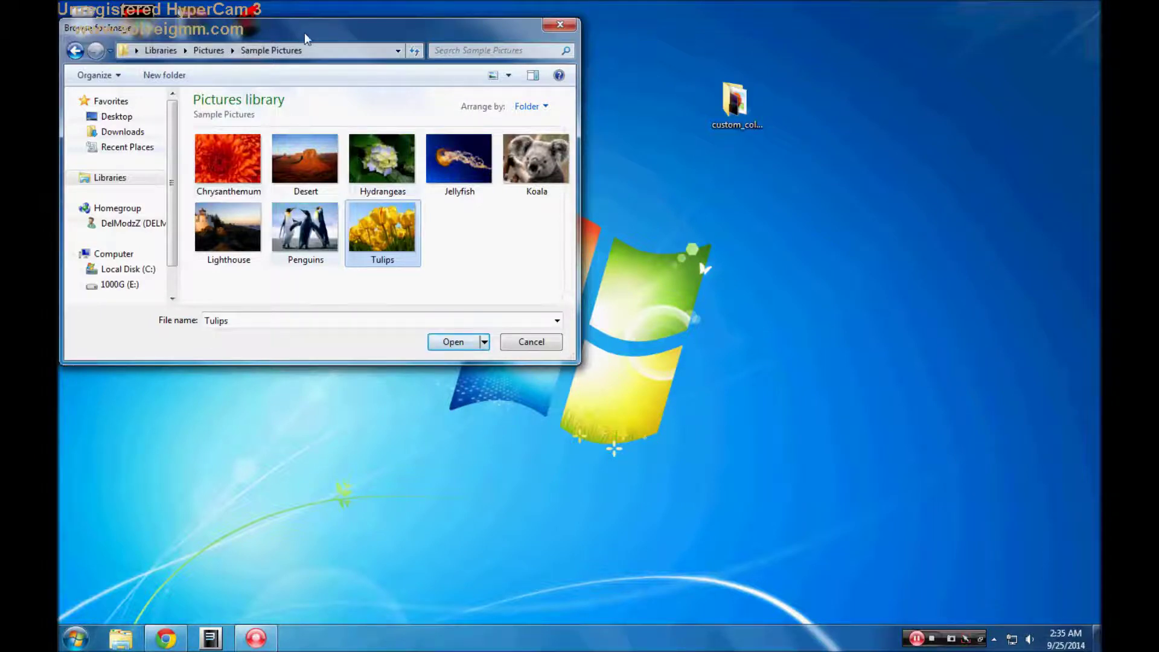
{"action": "left_click_drag", "start_coordinate": [304, 32], "coordinate": [443, 59]}
Load Tulips.jpg, view its centred boot-screen preview with no resizing, then hide the preview
{"action": "left_click", "coordinate": [583, 372]}
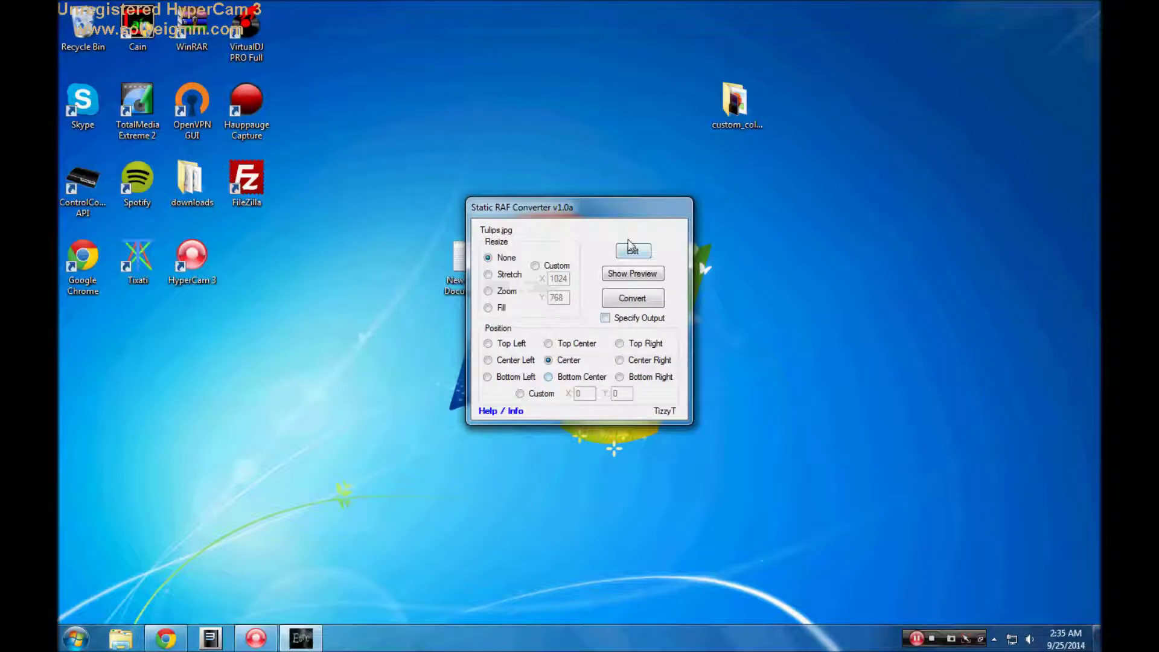
{"action": "left_click_drag", "start_coordinate": [570, 219], "coordinate": [603, 203]}
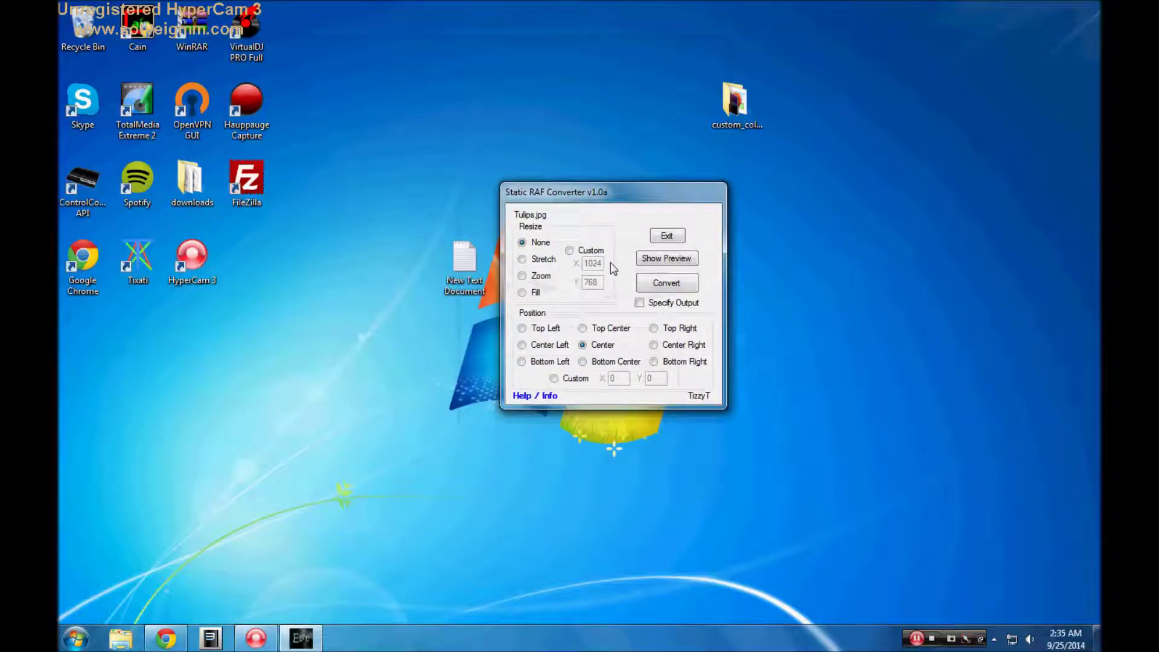
{"action": "left_click", "coordinate": [672, 261]}
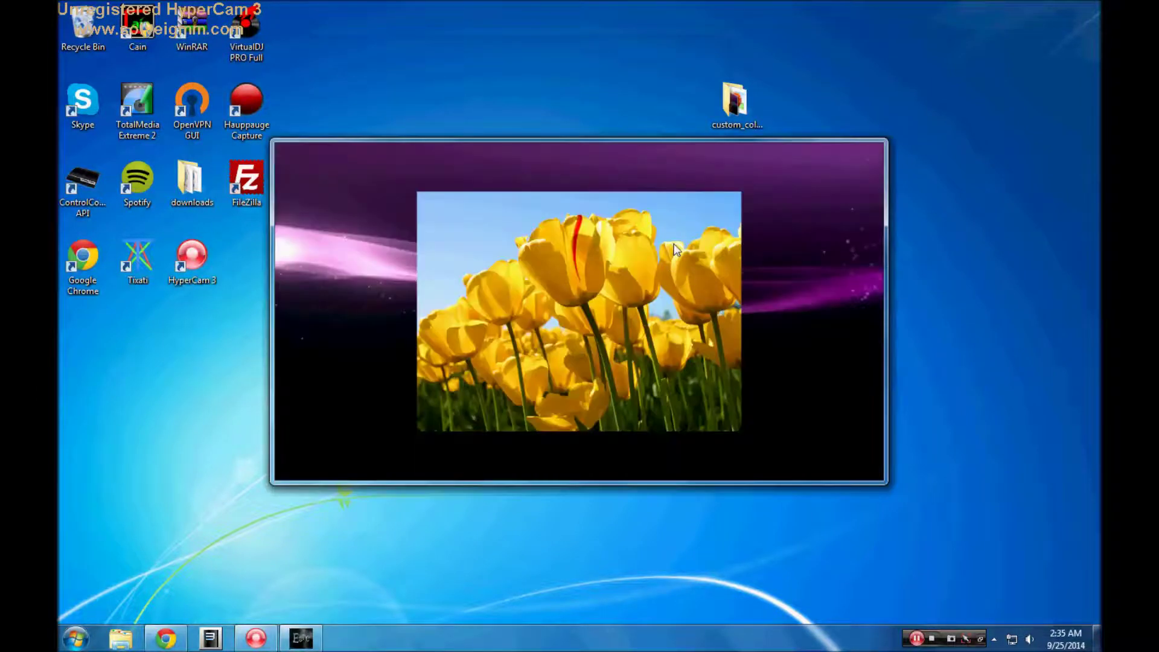
{"action": "mouse_move", "coordinate": [596, 263]}
{"action": "left_mouse_down"}
{"action": "mouse_move", "coordinate": [459, 266]}
{"action": "mouse_move", "coordinate": [434, 320]}
{"action": "mouse_move", "coordinate": [410, 312]}
{"action": "mouse_move", "coordinate": [328, 376]}
{"action": "left_mouse_up"}
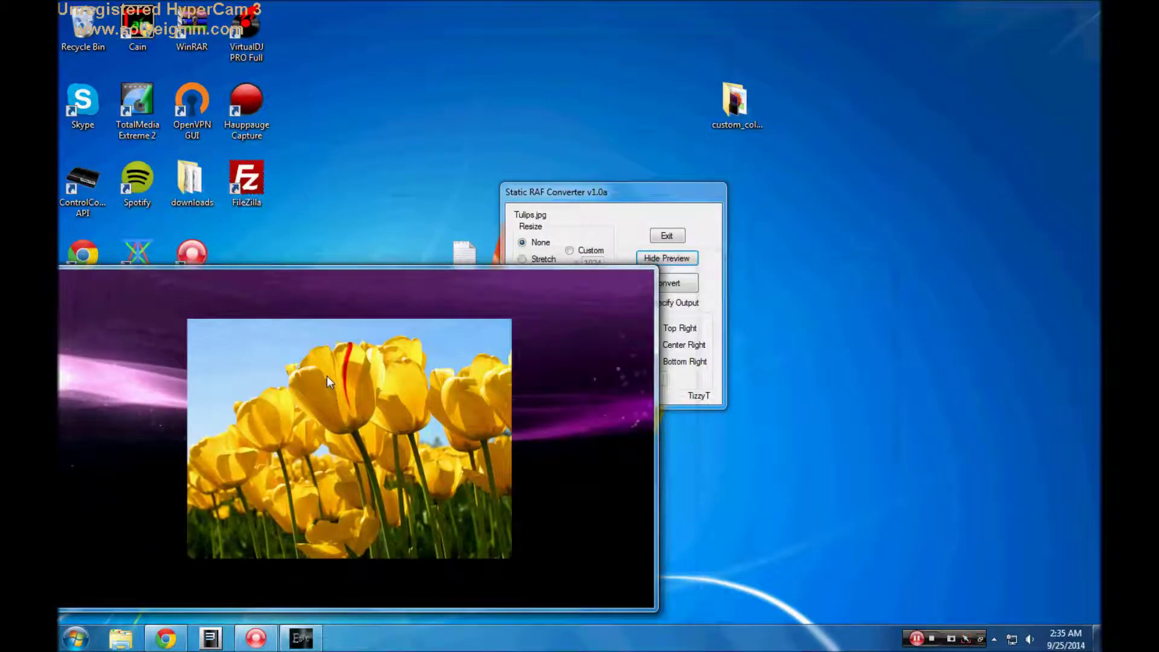
{"action": "left_click", "coordinate": [692, 260]}
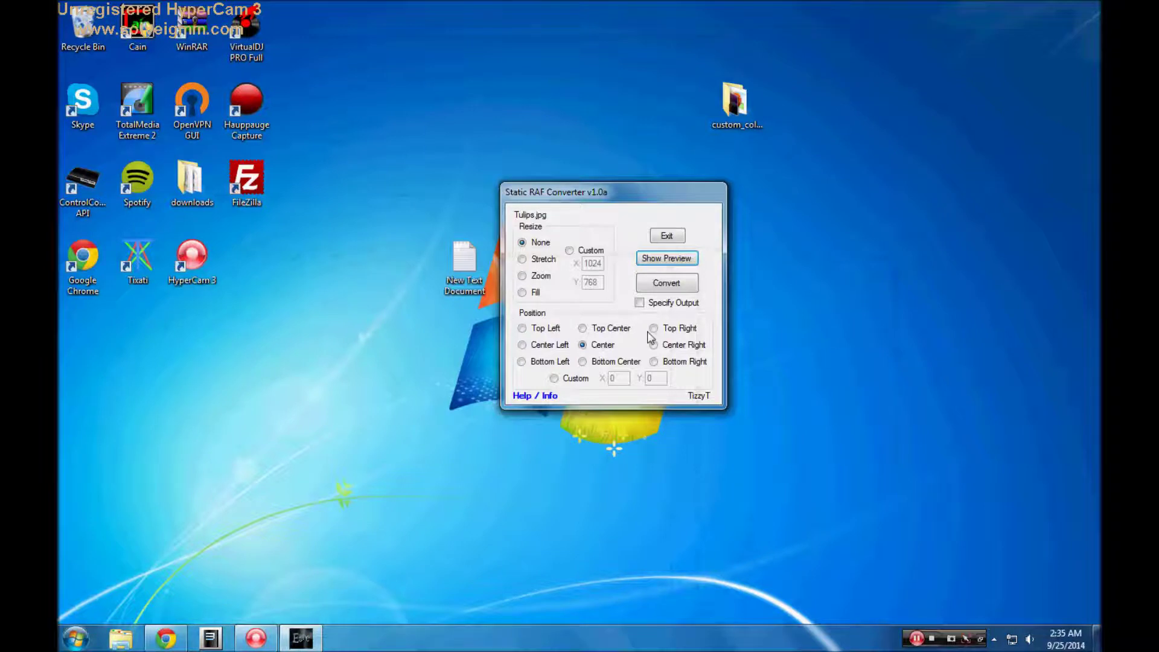
Convert Tulips.jpg into a coldboot RAF file and acknowledge the Done message
{"action": "left_click", "coordinate": [689, 288]}
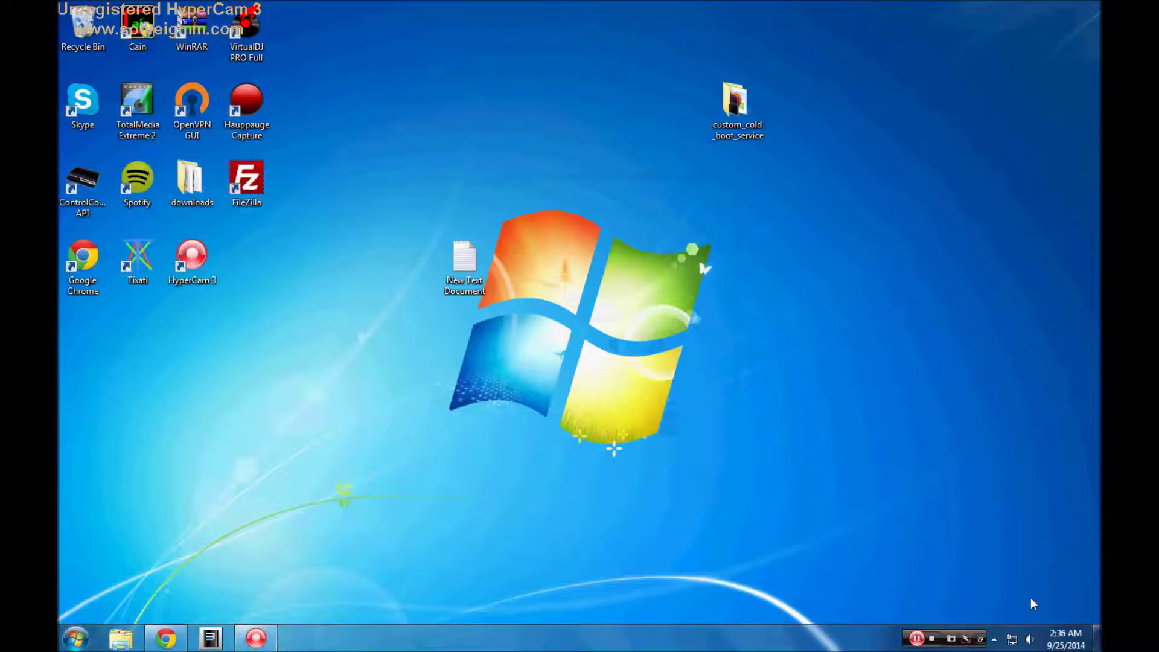
{"action": "left_click", "coordinate": [994, 640]}
{"action": "left_click", "coordinate": [440, 428]}
{"action": "left_click", "coordinate": [232, 58]}
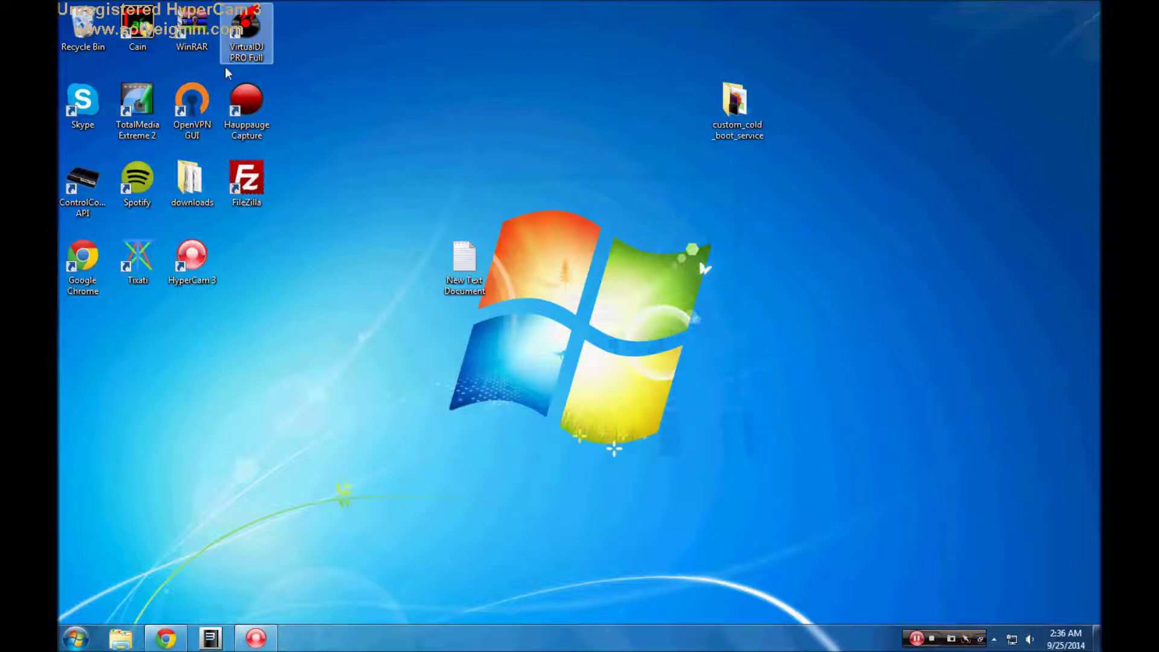
{"action": "left_click", "coordinate": [168, 34]}
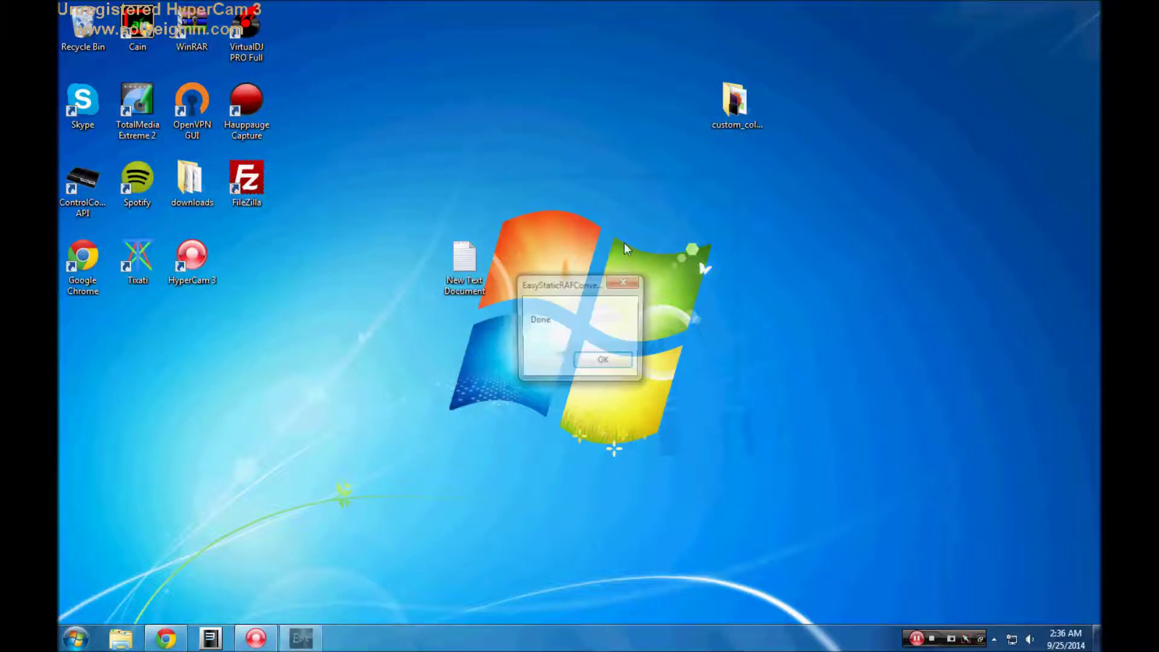
{"action": "left_click", "coordinate": [601, 363]}
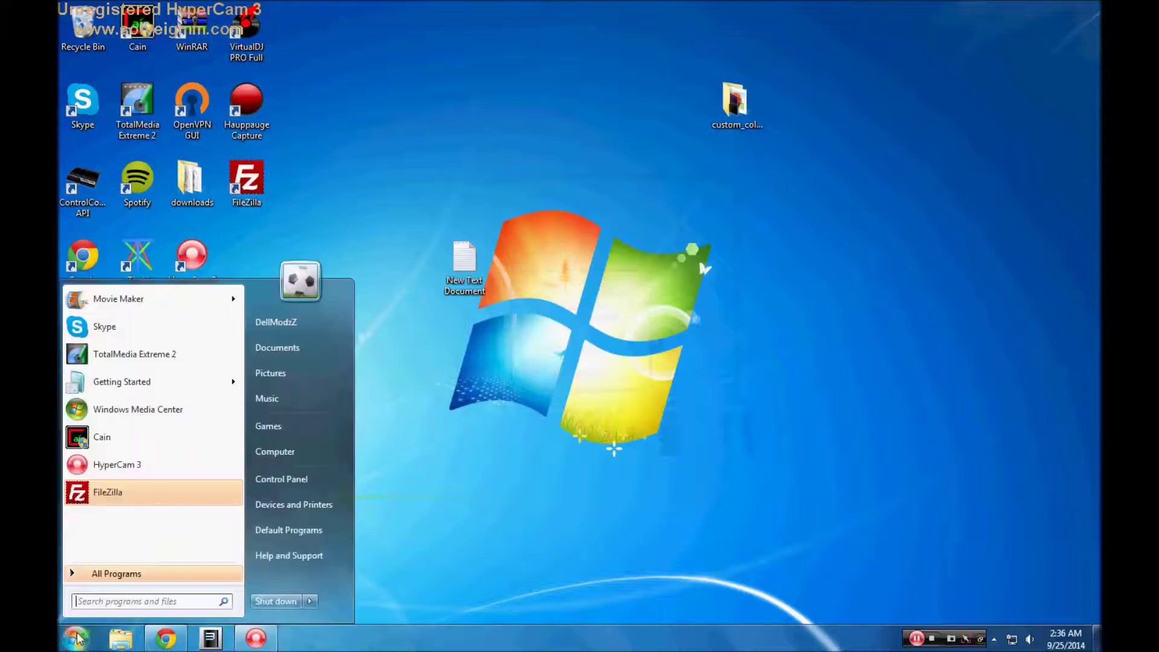
Go to Libraries > Pictures > Sample Pictures and drag the new Tulips folder onto the desktop
{"action": "left_click", "coordinate": [314, 454]}
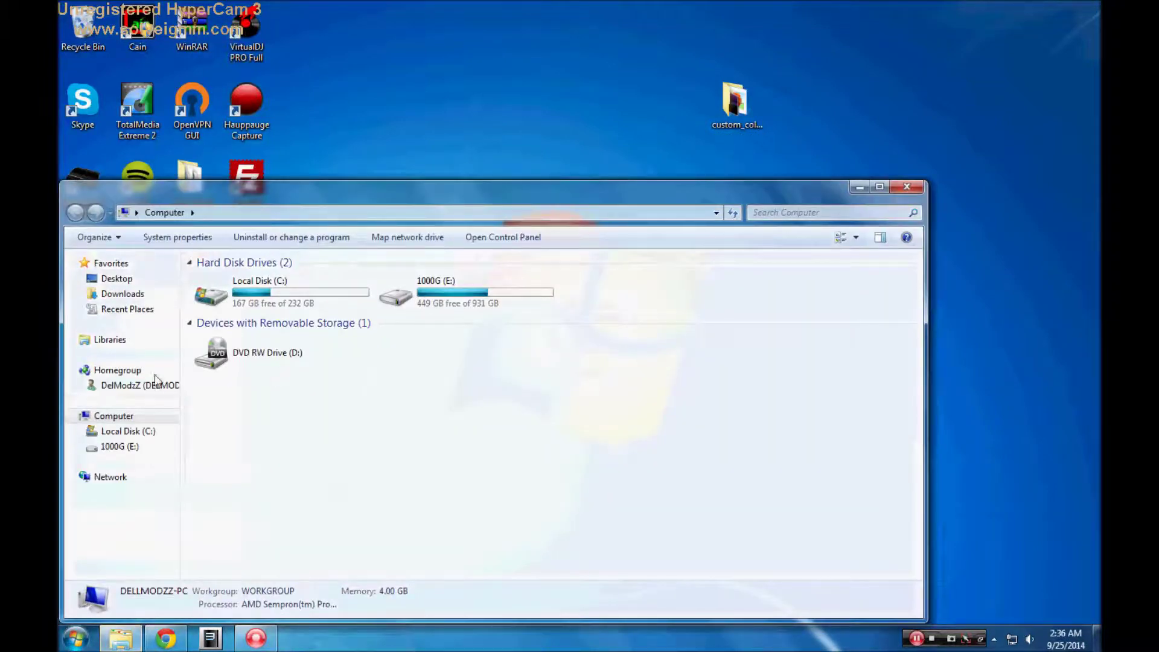
{"action": "left_click", "coordinate": [102, 340]}
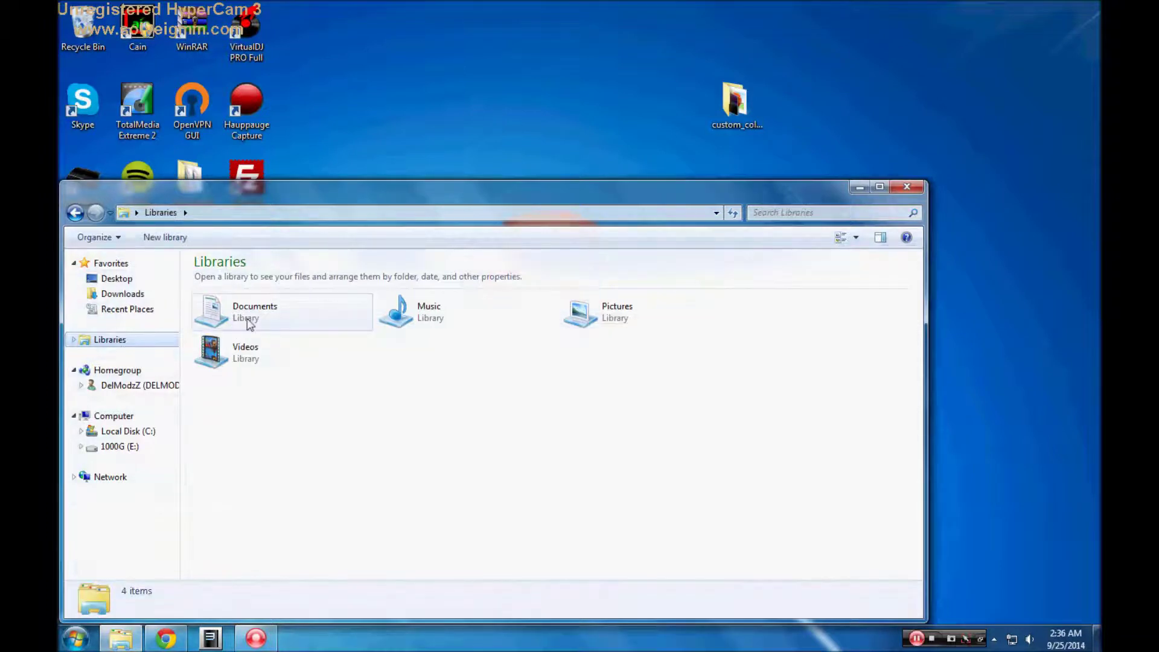
{"action": "double_click", "coordinate": [583, 313]}
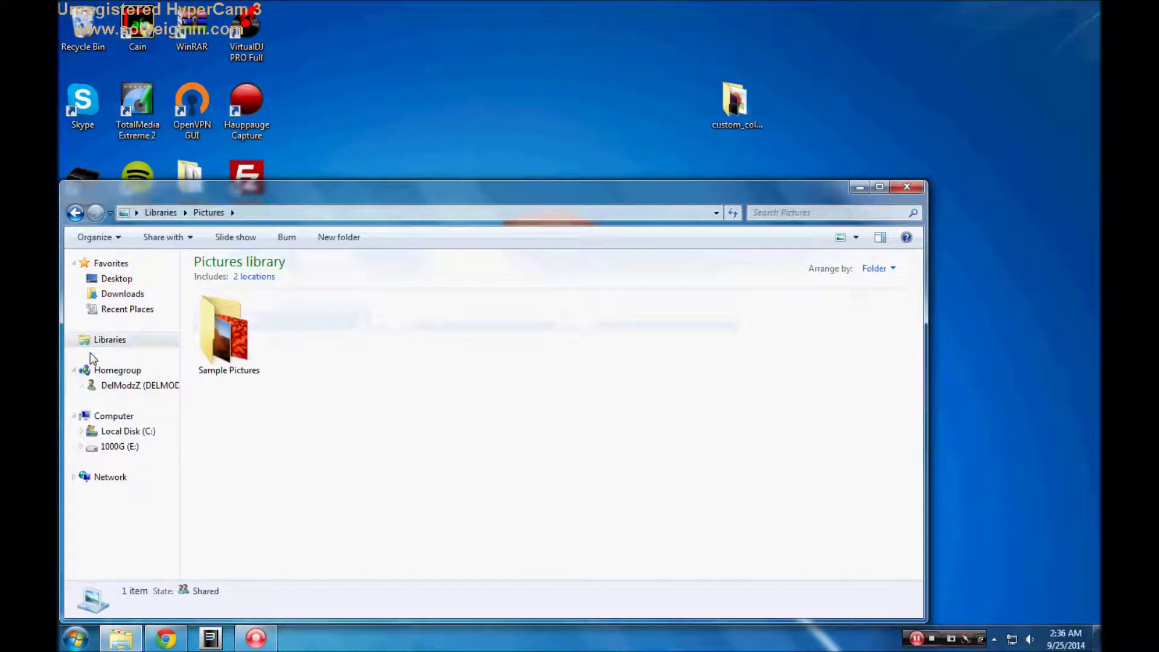
{"action": "double_click", "coordinate": [200, 339]}
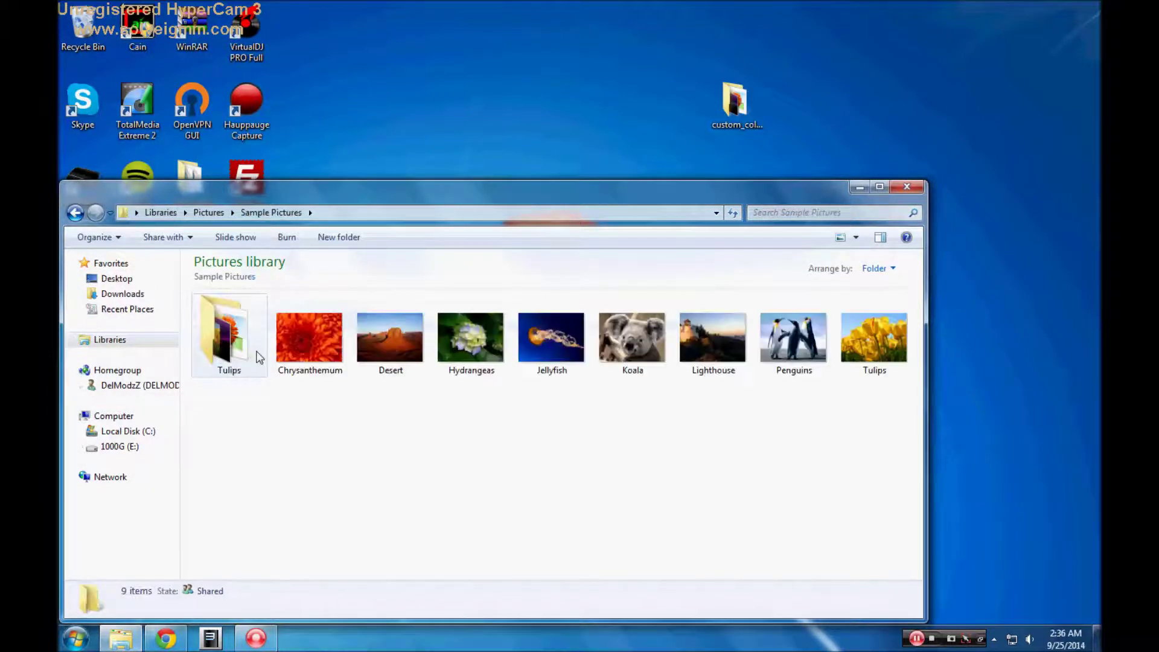
{"action": "left_click_drag", "start_coordinate": [239, 371], "coordinate": [567, 146]}
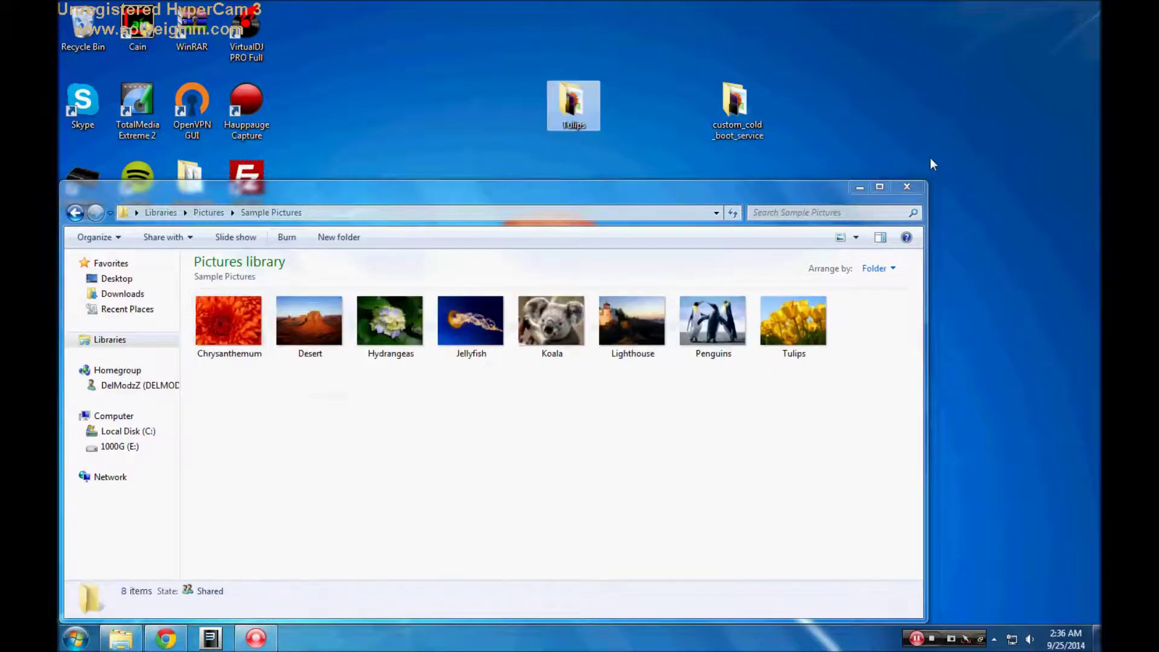
Position the Tulips folder on the desktop and confirm it contains coldboot and Preview
{"action": "left_click", "coordinate": [907, 187]}
{"action": "left_click_drag", "start_coordinate": [572, 103], "coordinate": [682, 115]}
{"action": "double_click", "coordinate": [687, 118]}
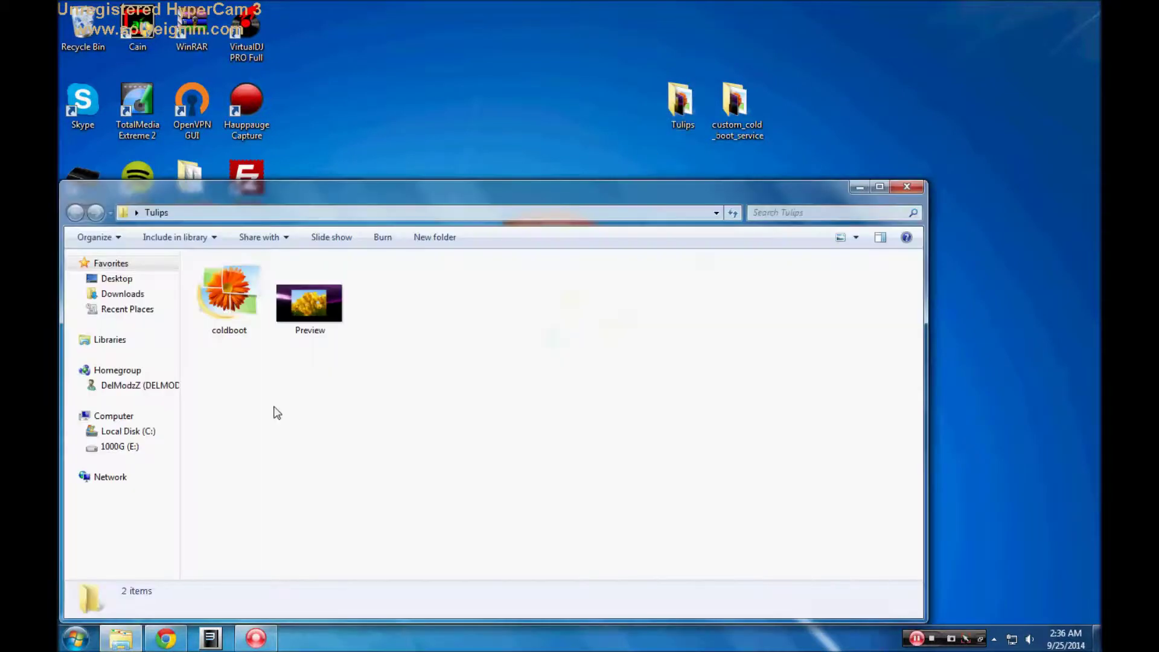
{"action": "mouse_move", "coordinate": [278, 413]}
{"action": "left_mouse_down"}
{"action": "mouse_move", "coordinate": [301, 266]}
{"action": "mouse_move", "coordinate": [347, 411]}
{"action": "left_mouse_up"}
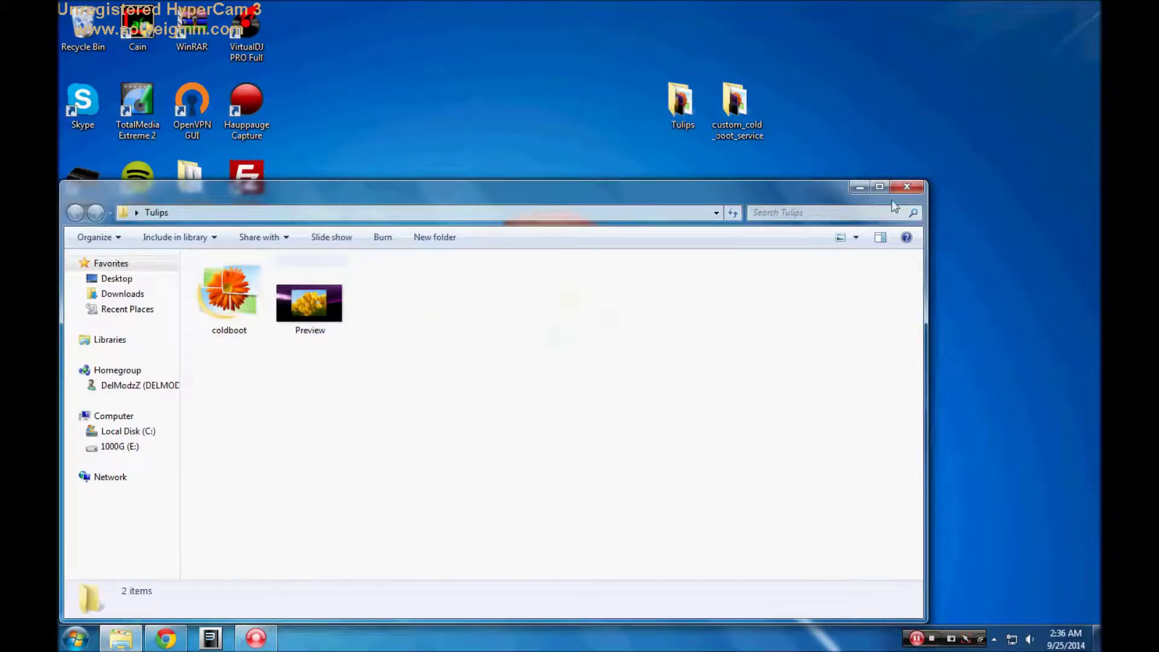
{"action": "left_click", "coordinate": [909, 187]}
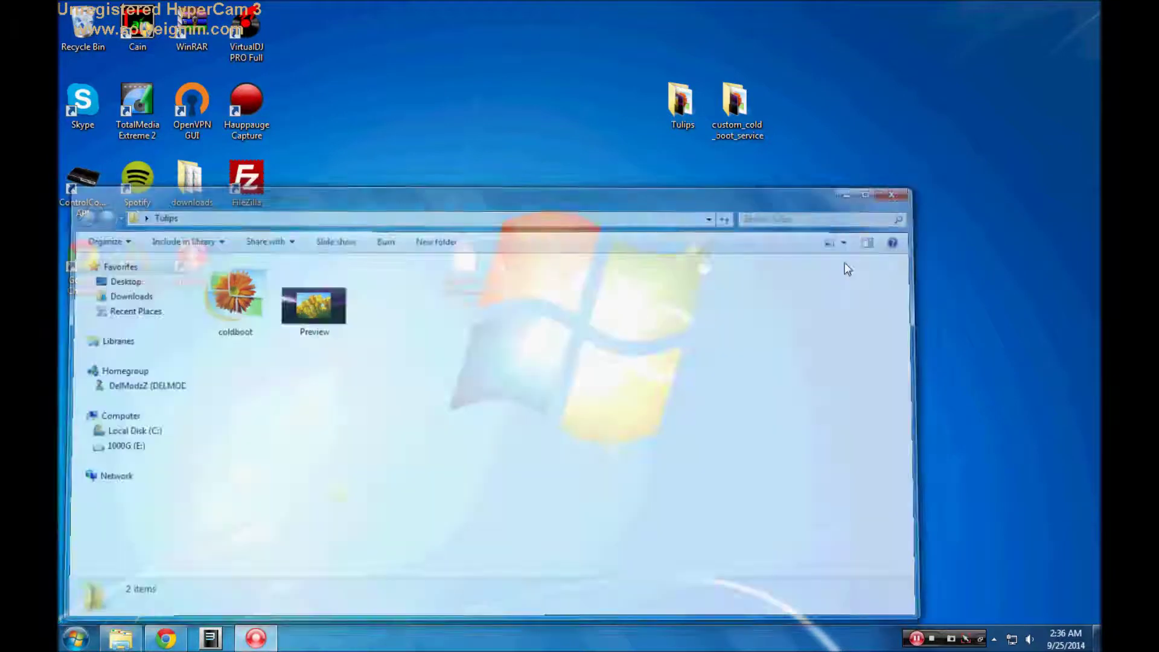
Start FileZilla, dismiss its welcome message, minimise it, then launch TotalMedia Extreme 2
{"action": "double_click", "coordinate": [241, 171]}
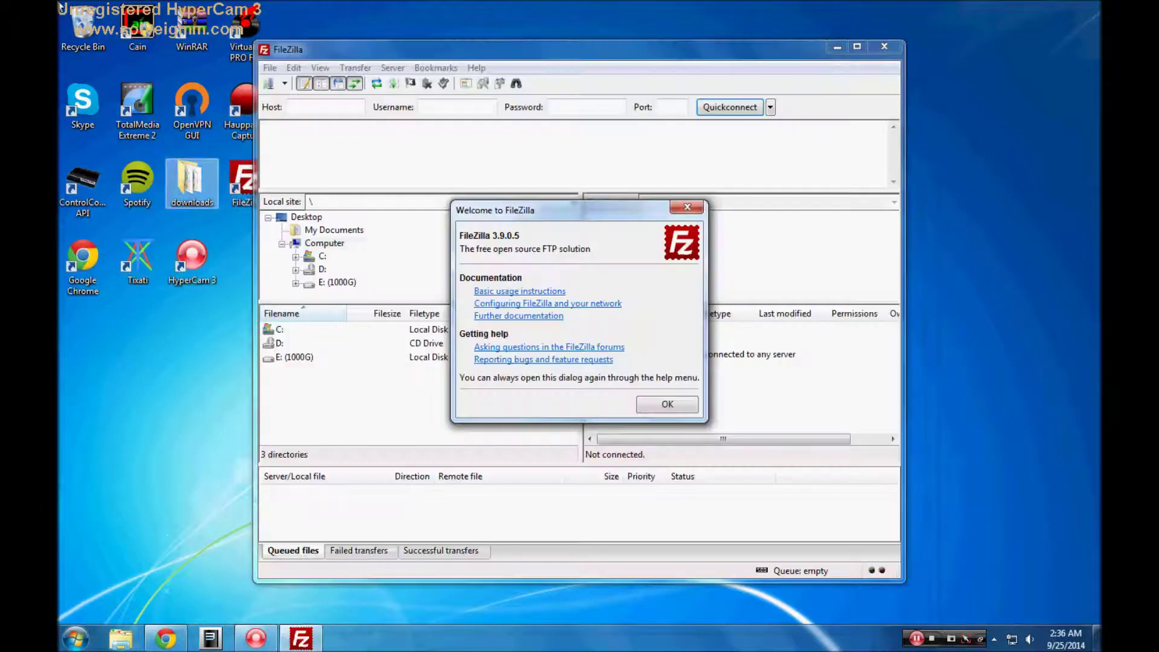
{"action": "left_click", "coordinate": [667, 404]}
{"action": "left_click", "coordinate": [837, 47]}
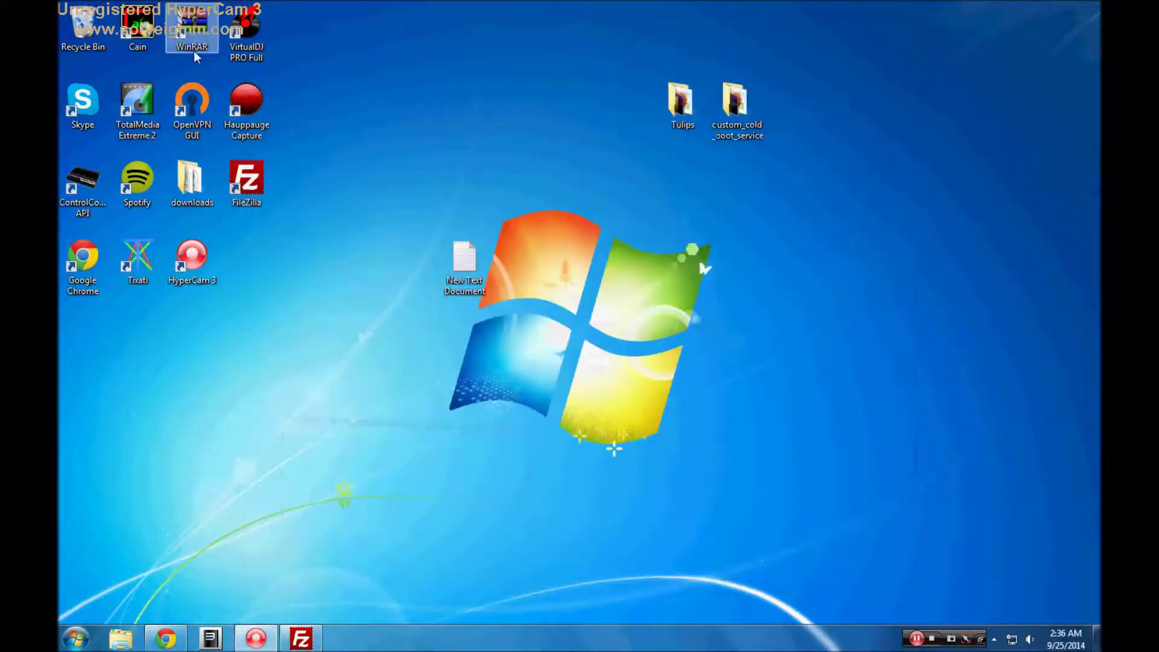
{"action": "double_click", "coordinate": [130, 108]}
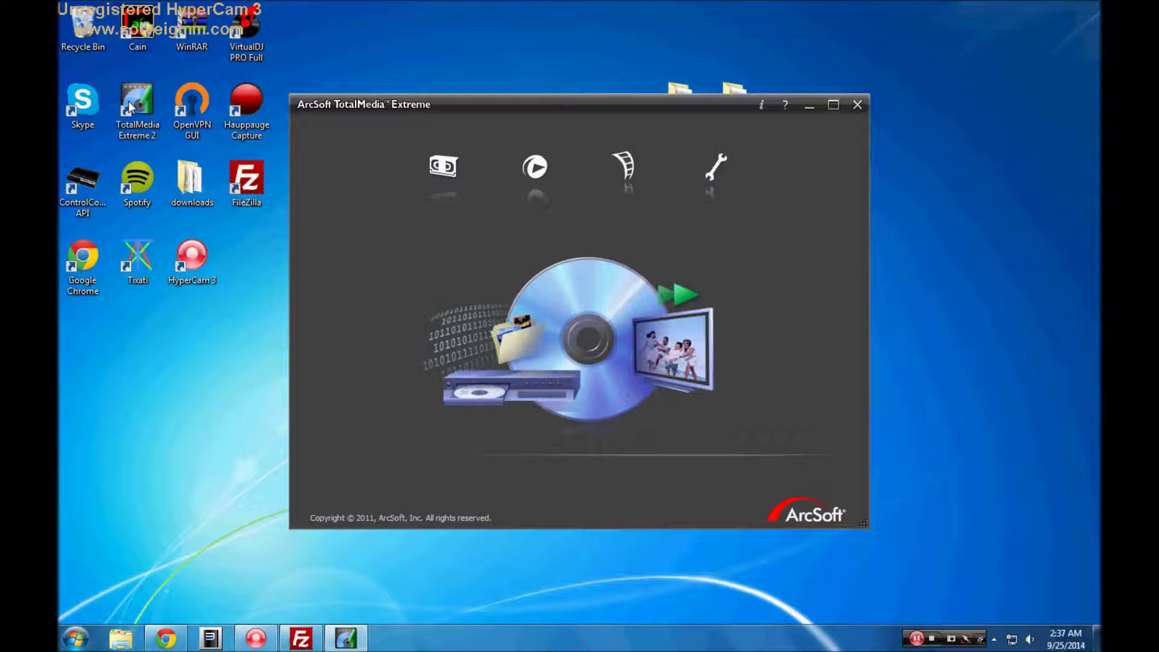
{"action": "left_click", "coordinate": [131, 108]}
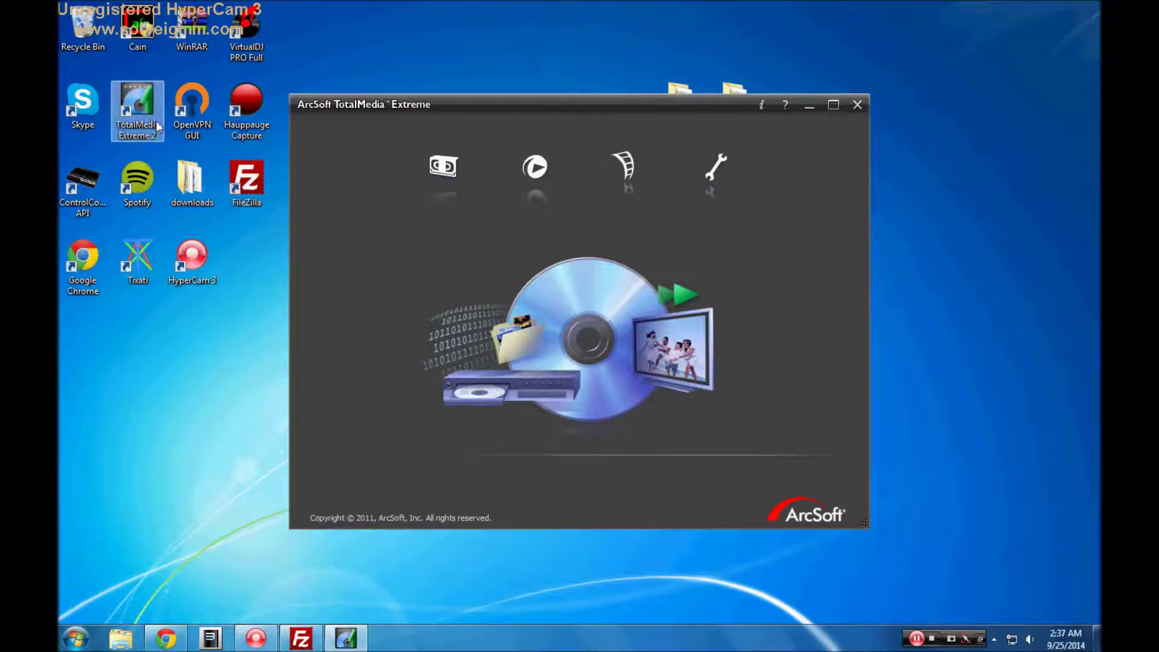
Choose Record Video to bring up the live PS3 capture feed, then close the launcher
{"action": "left_click", "coordinate": [263, 166]}
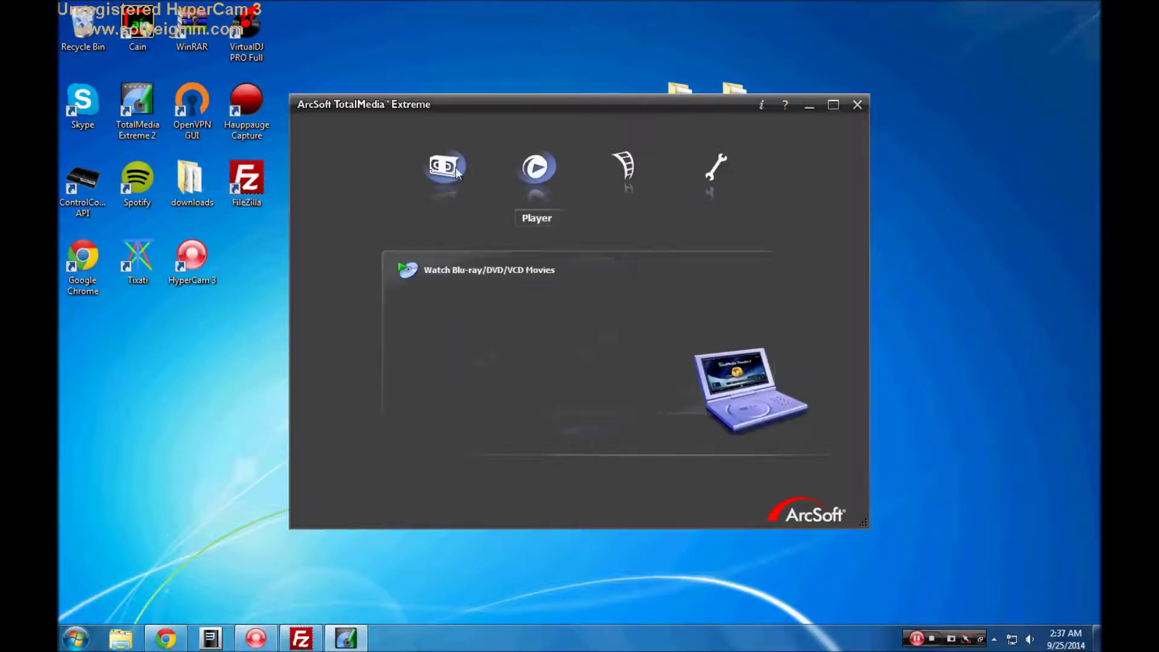
{"action": "mouse_move", "coordinate": [453, 172]}
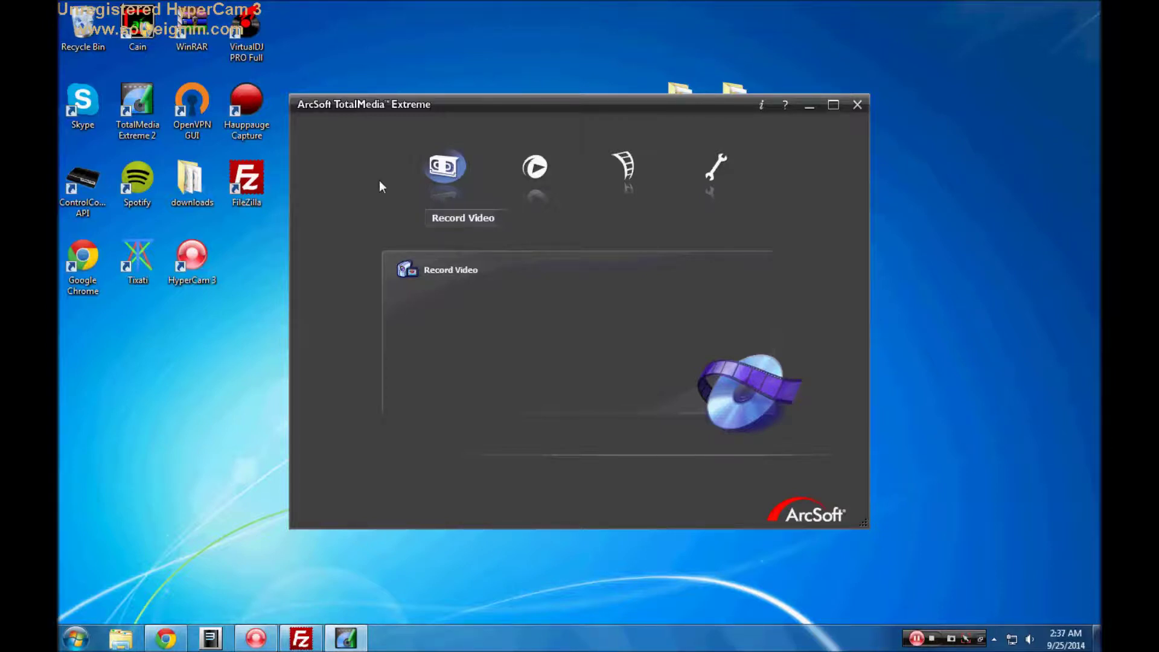
{"action": "left_click", "coordinate": [454, 281]}
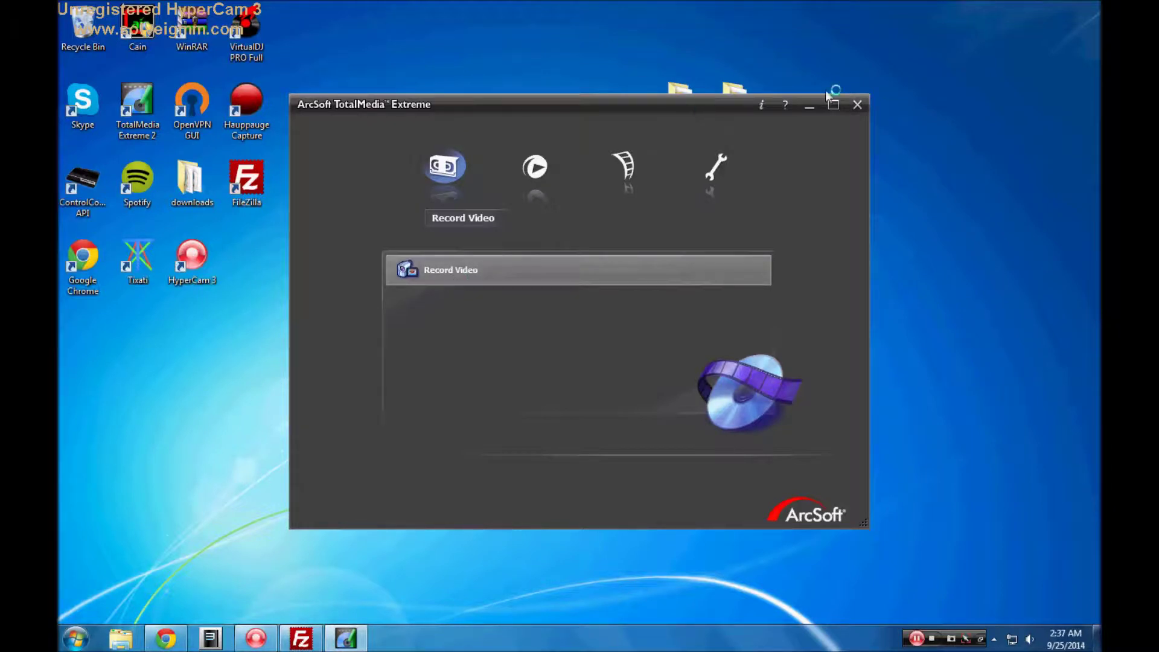
{"action": "left_click", "coordinate": [858, 106]}
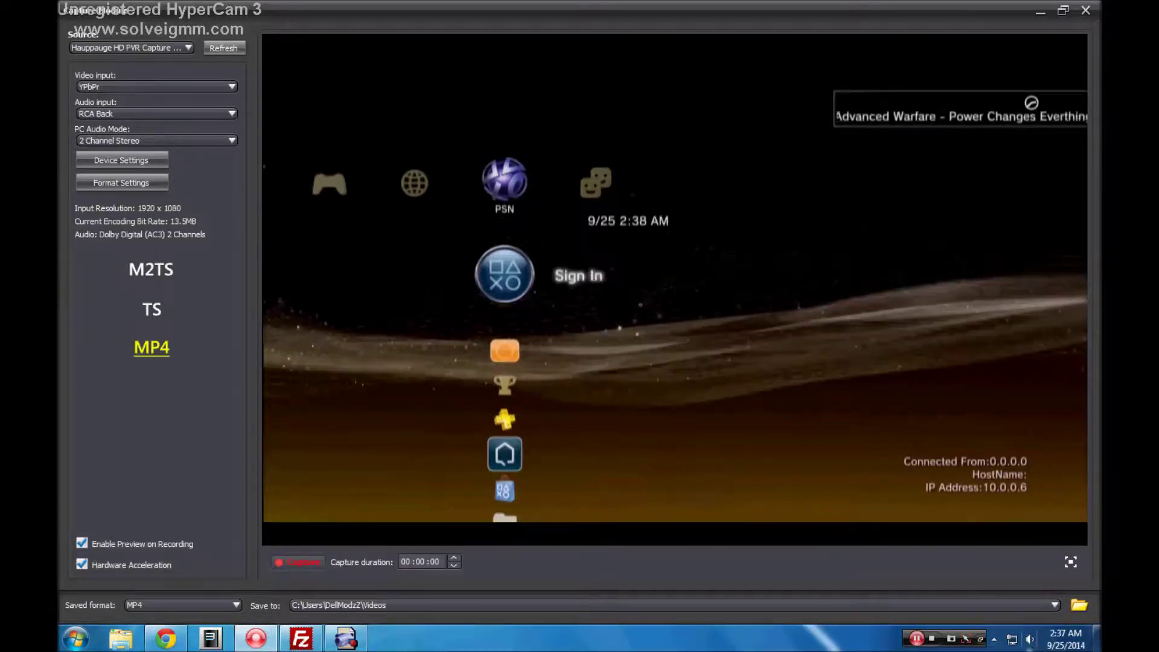
Mute CaptureModule in the Windows Volume Mixer
{"action": "left_click", "coordinate": [1030, 639]}
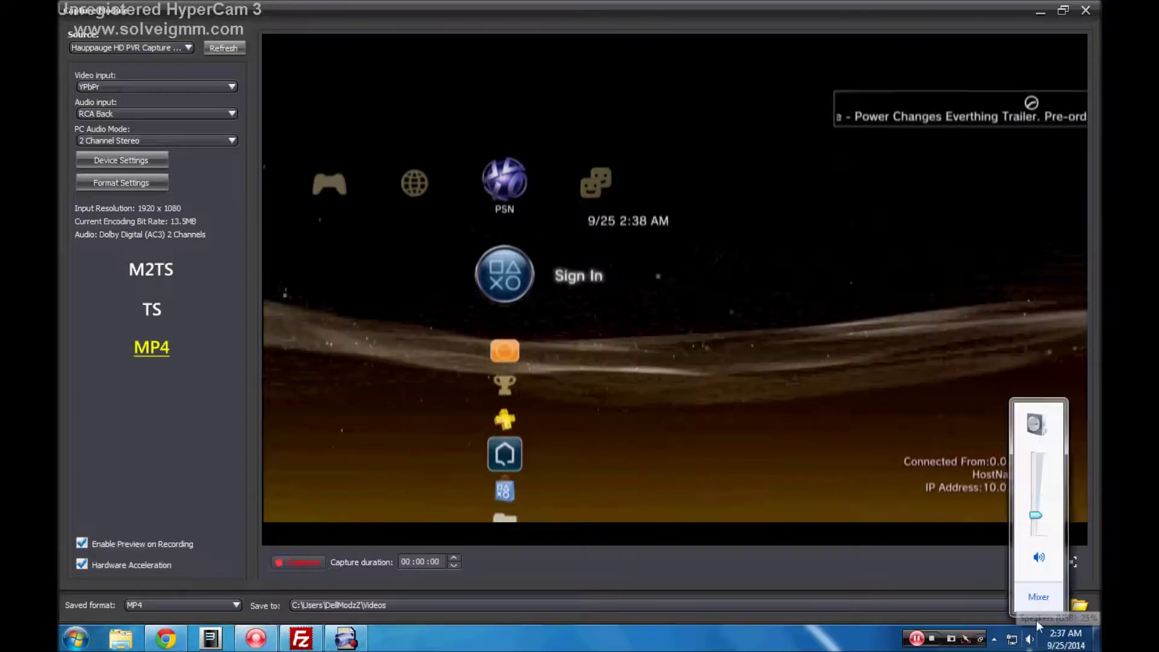
{"action": "left_click", "coordinate": [1042, 605]}
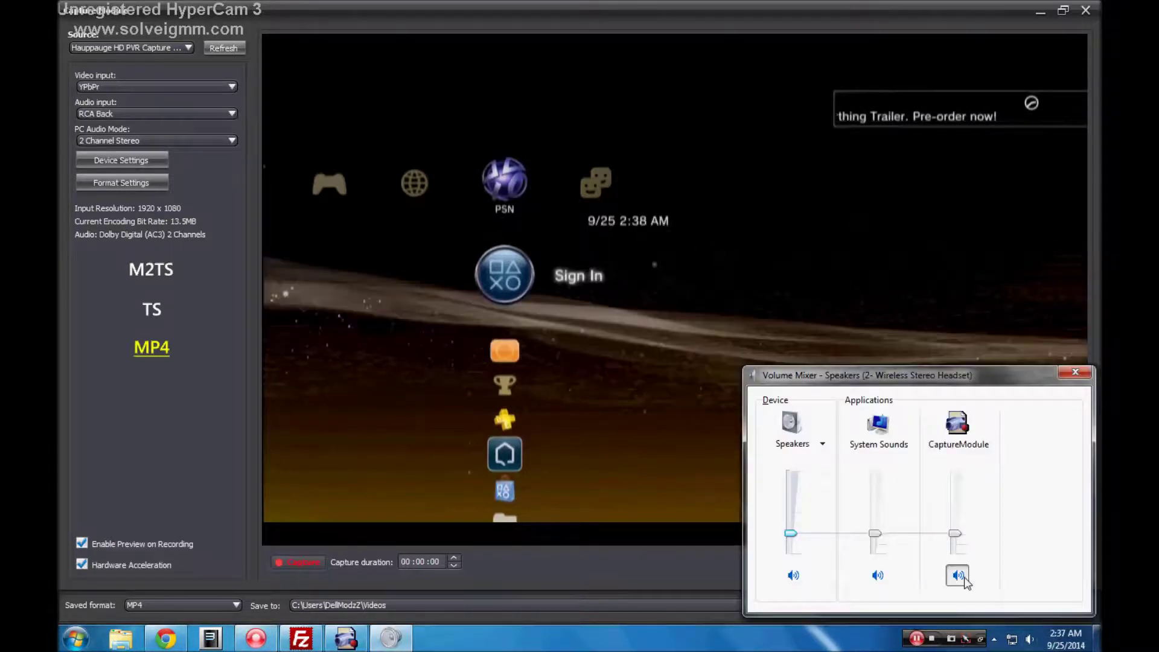
{"action": "left_click", "coordinate": [957, 575]}
{"action": "left_click", "coordinate": [1075, 373]}
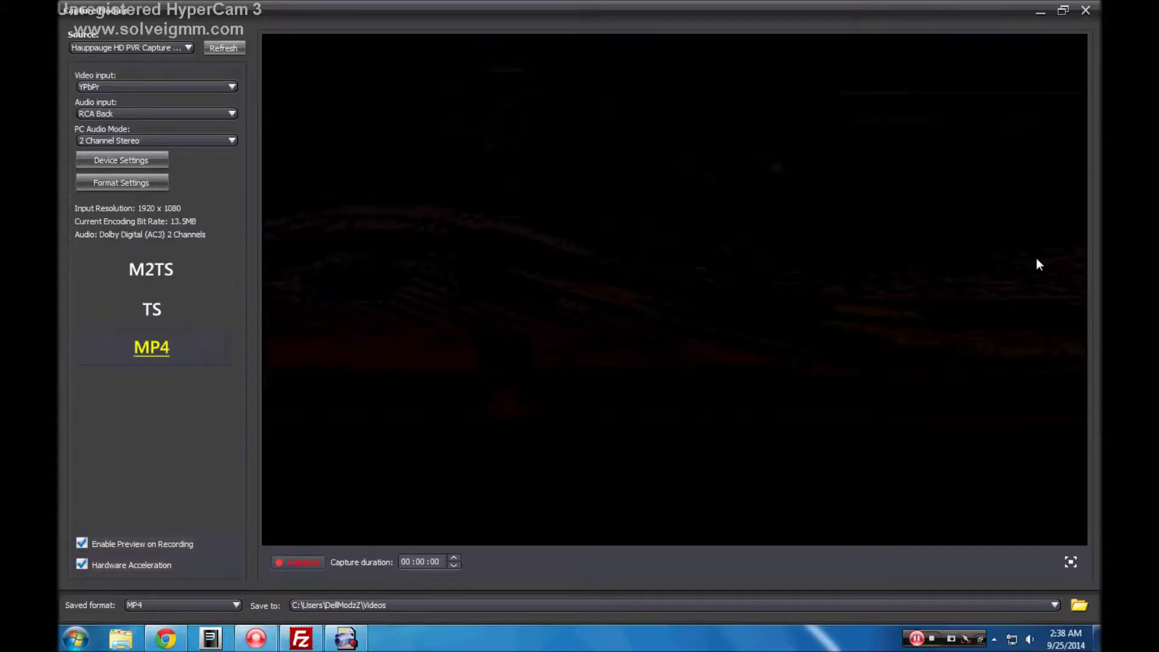
Restore the Capture Module window from full screen and move it left
{"action": "left_click", "coordinate": [1063, 10]}
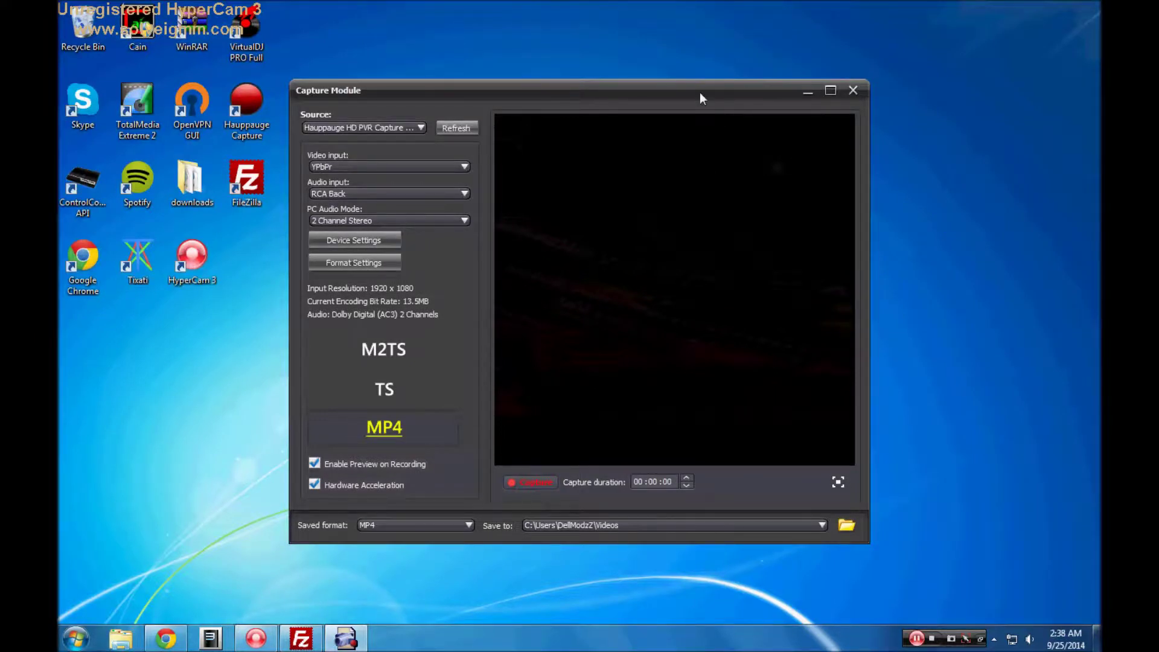
{"action": "left_click_drag", "start_coordinate": [702, 91], "coordinate": [588, 133]}
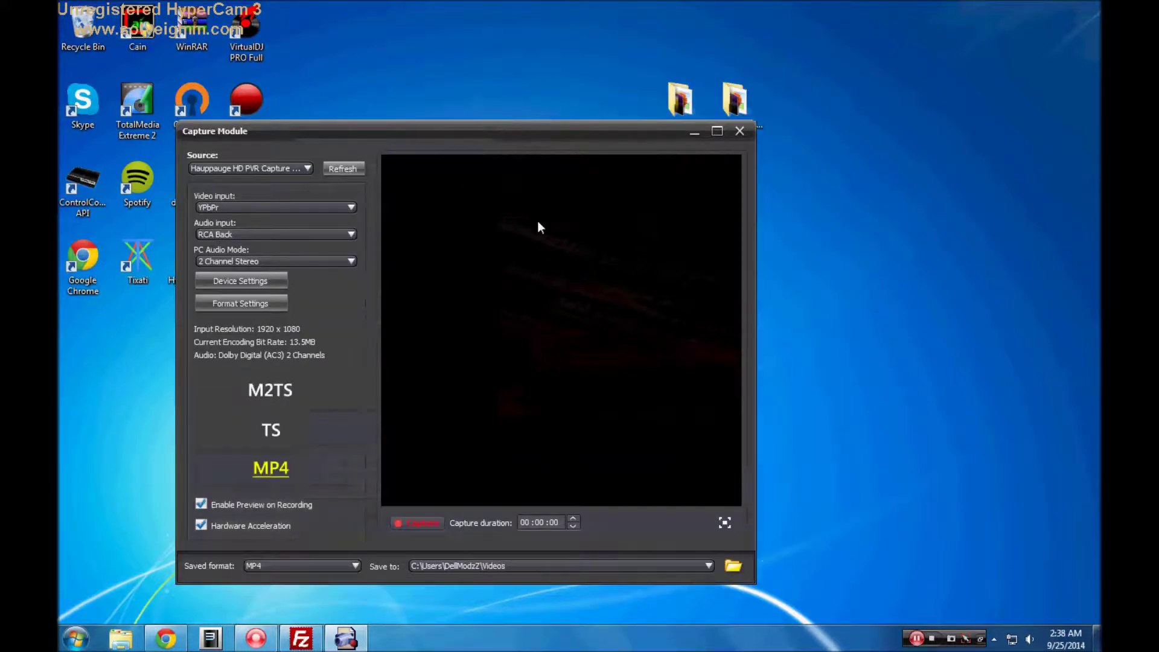
{"action": "left_click_drag", "start_coordinate": [423, 131], "coordinate": [341, 120]}
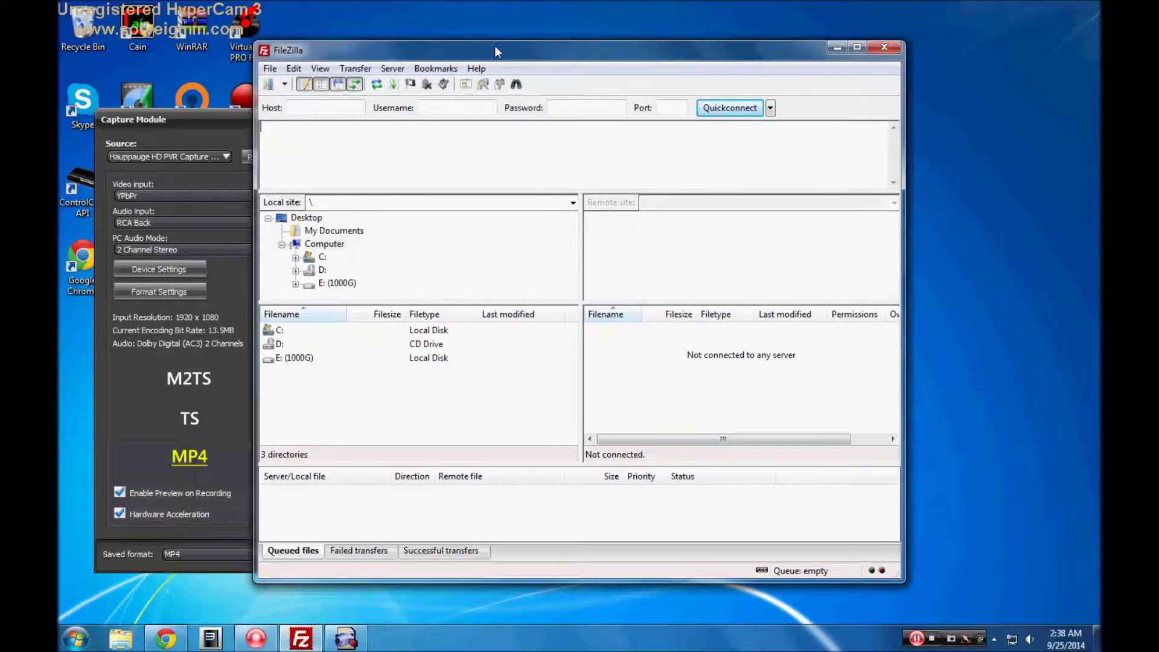
Enter host 10.0.0.6 in FileZilla, maximise the window, and Quickconnect to the PS3
{"action": "mouse_move", "coordinate": [495, 45]}
{"action": "left_mouse_down"}
{"action": "mouse_move", "coordinate": [750, 51]}
{"action": "mouse_move", "coordinate": [885, 93]}
{"action": "left_mouse_up"}
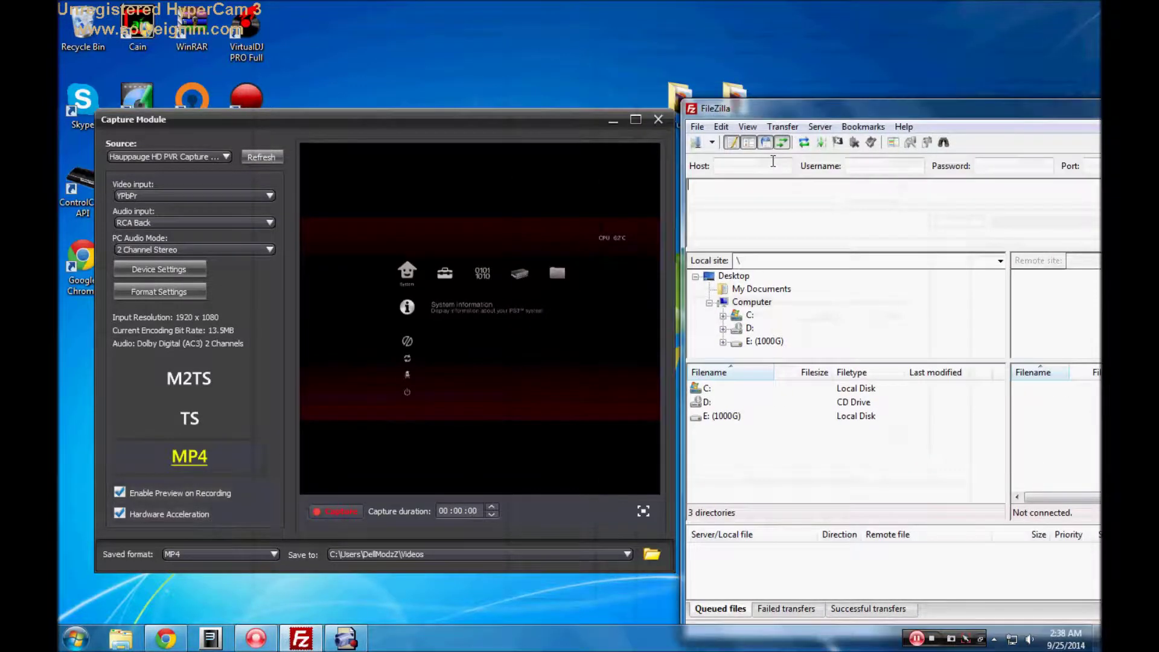
{"action": "left_click", "coordinate": [773, 161]}
{"action": "type", "text": "10"}
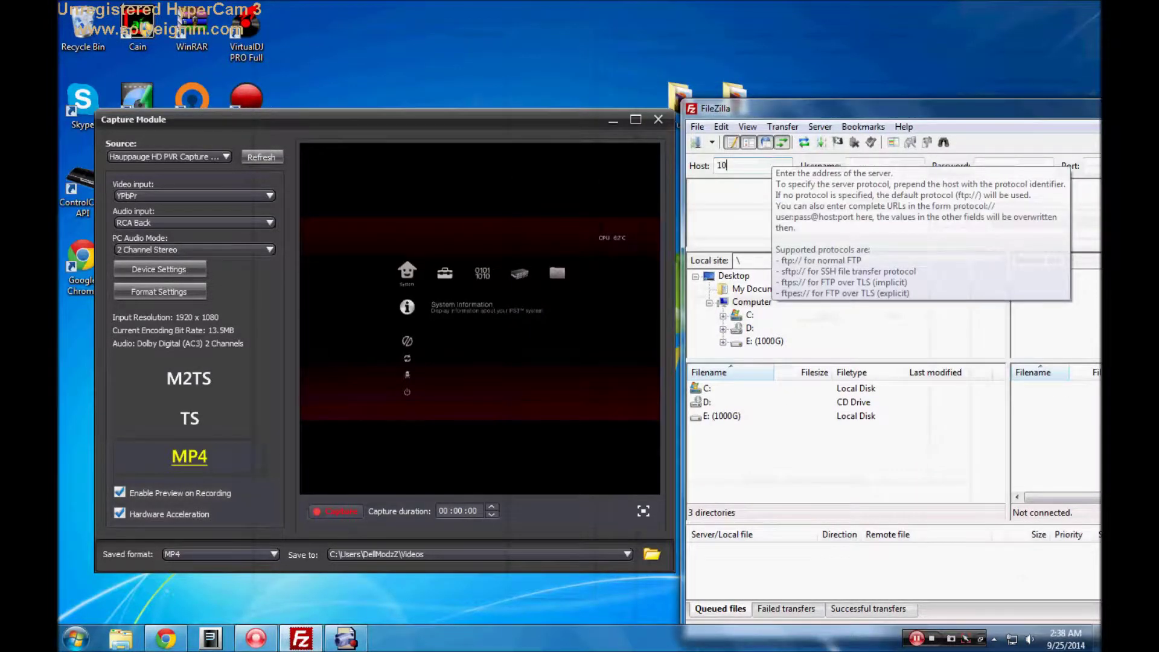
{"action": "type", "text": ".0.0"}
{"action": "type", "text": ".6"}
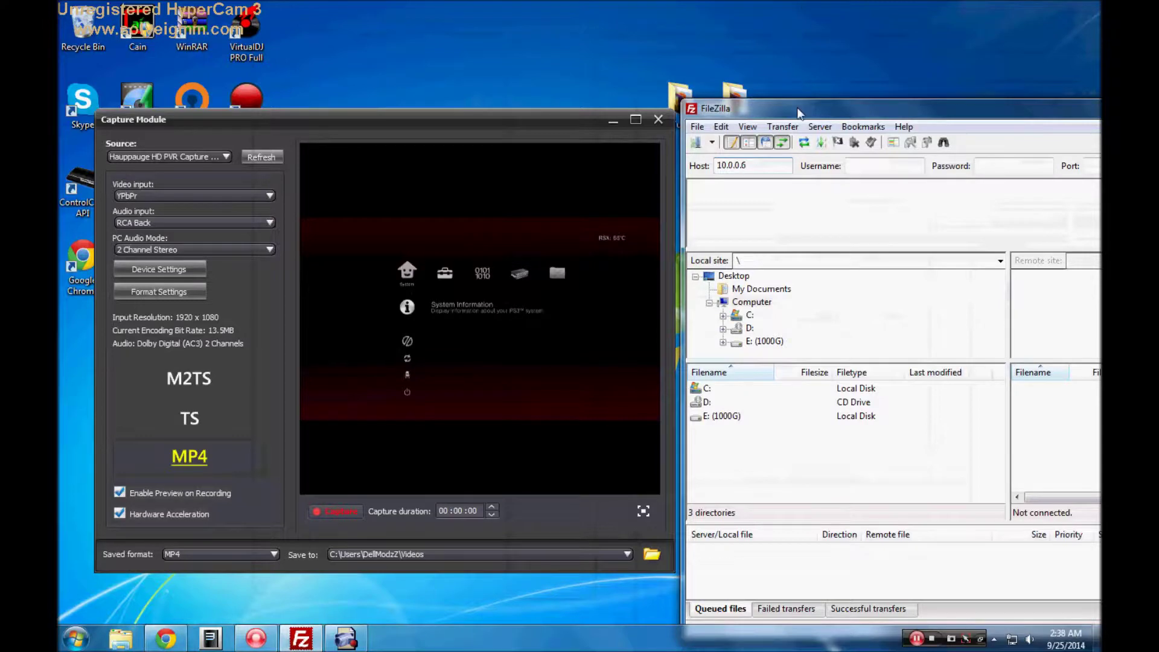
{"action": "left_click_drag", "start_coordinate": [798, 109], "coordinate": [375, 45]}
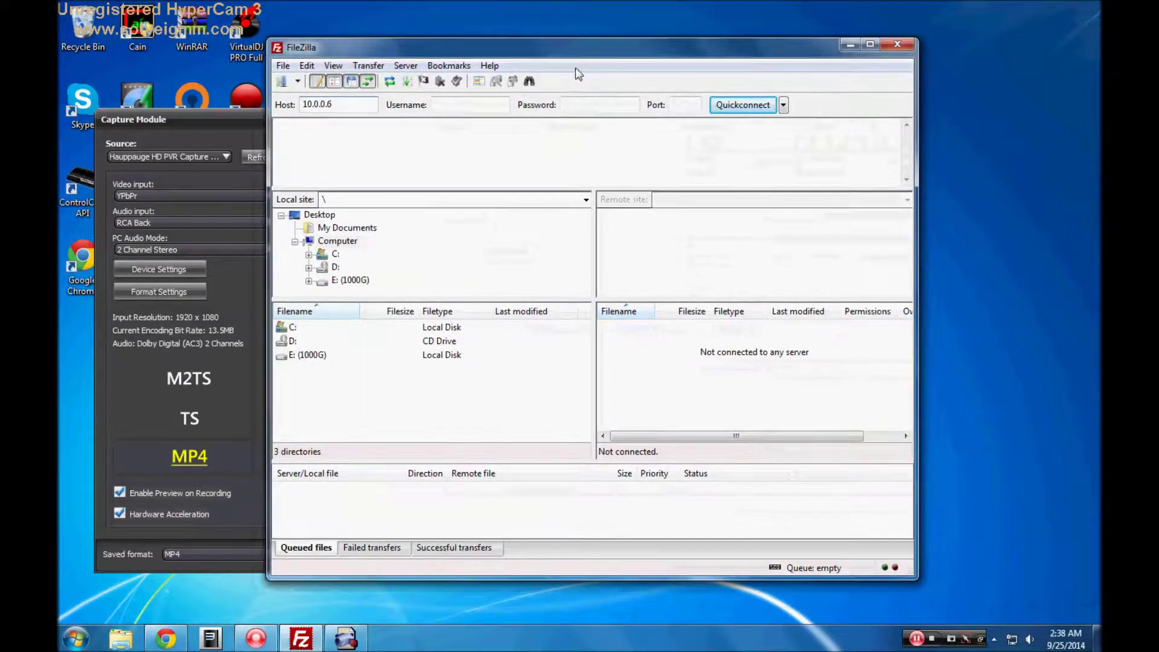
{"action": "left_click", "coordinate": [875, 48]}
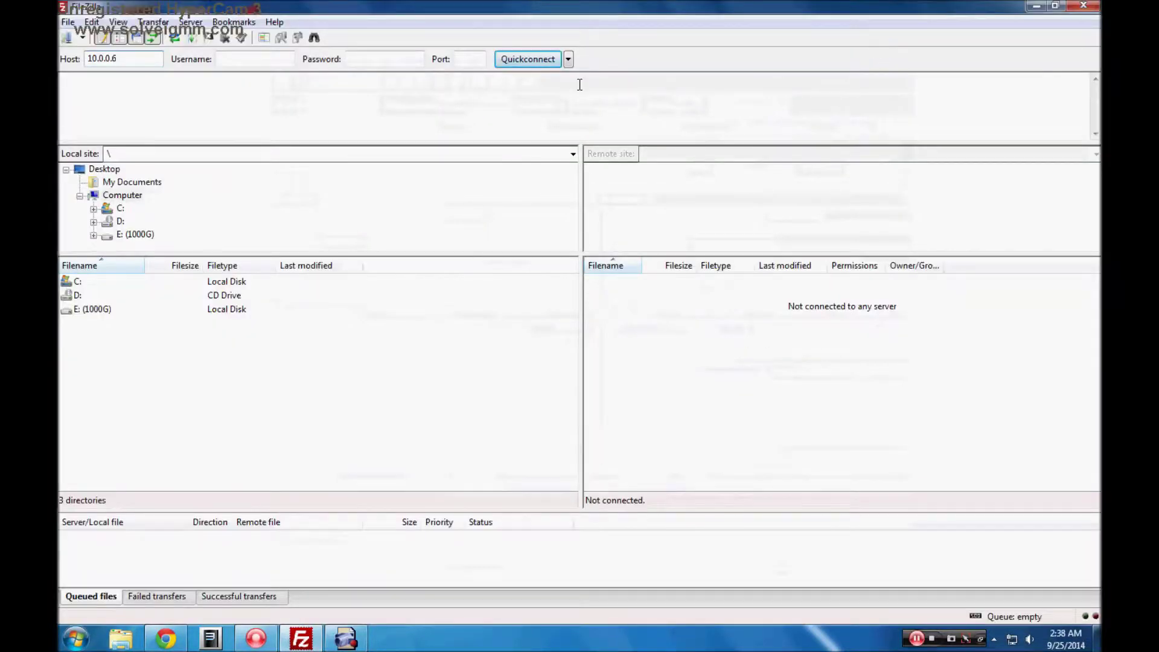
{"action": "left_click", "coordinate": [542, 67]}
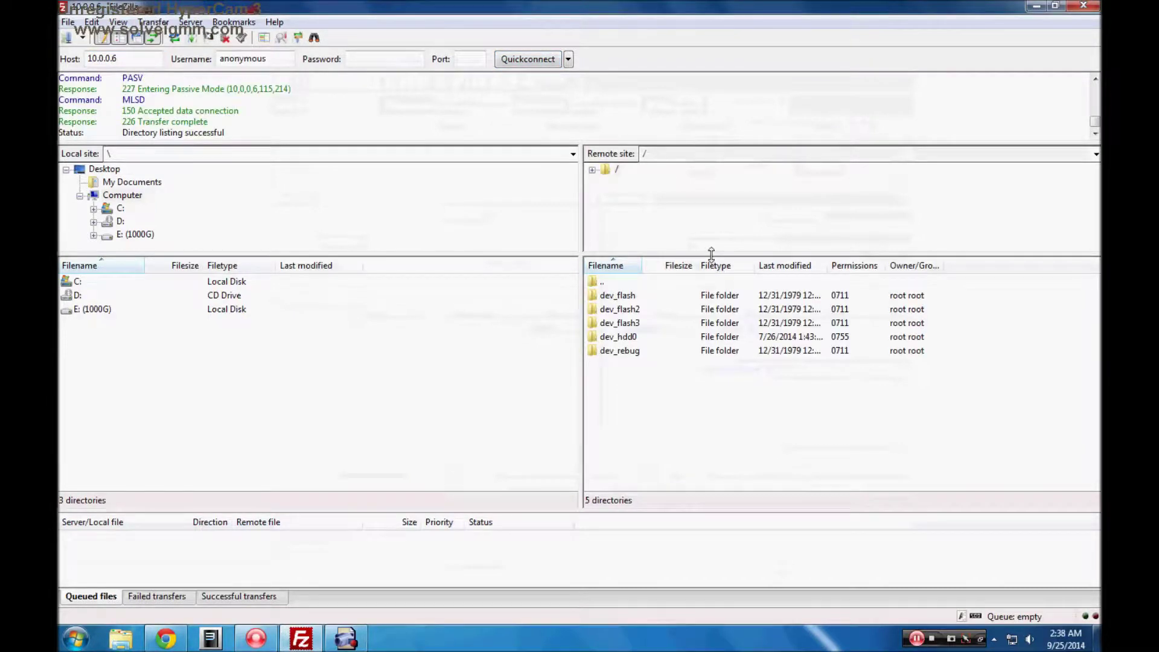
Open the remote /dev_rebug/vsh/resource folder, then restore FileZilla from full screen
{"action": "key", "text": "ctrl+a"}
{"action": "left_click", "coordinate": [628, 408]}
{"action": "double_click", "coordinate": [625, 352]}
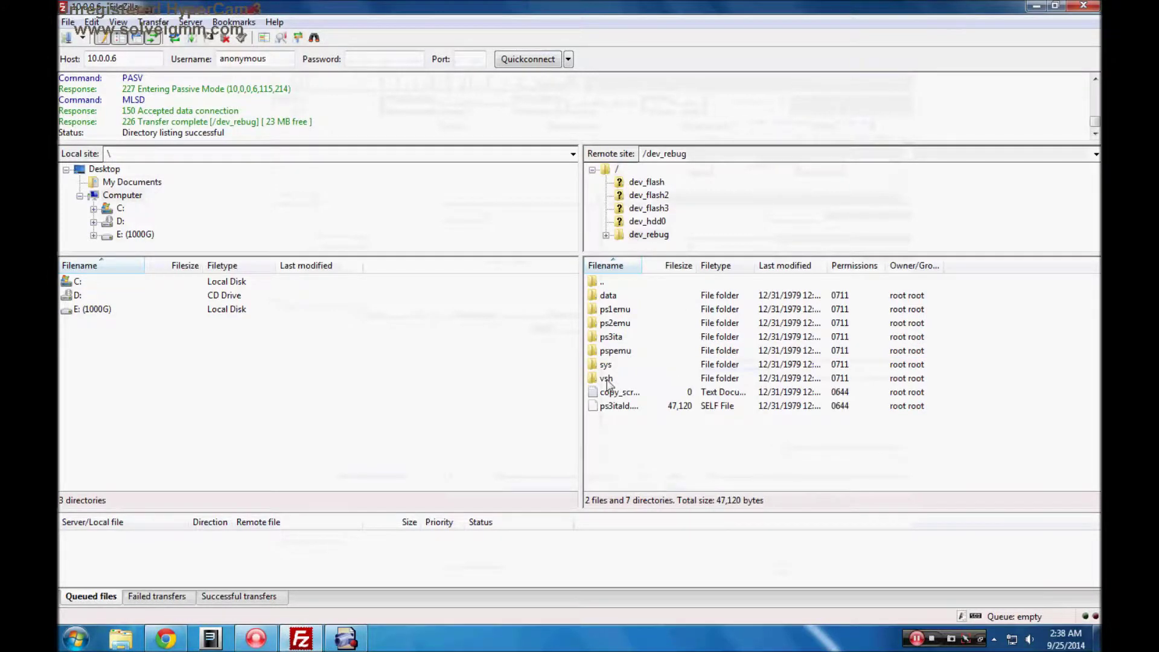
{"action": "double_click", "coordinate": [607, 380]}
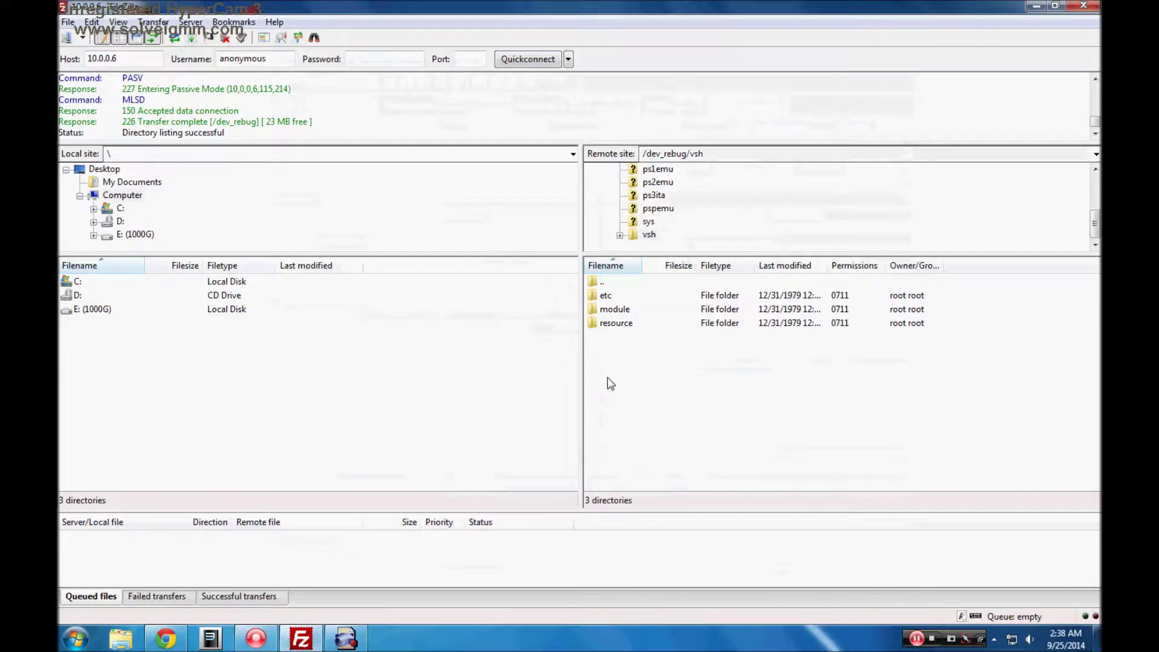
{"action": "left_click", "coordinate": [633, 324]}
{"action": "double_click", "coordinate": [632, 323]}
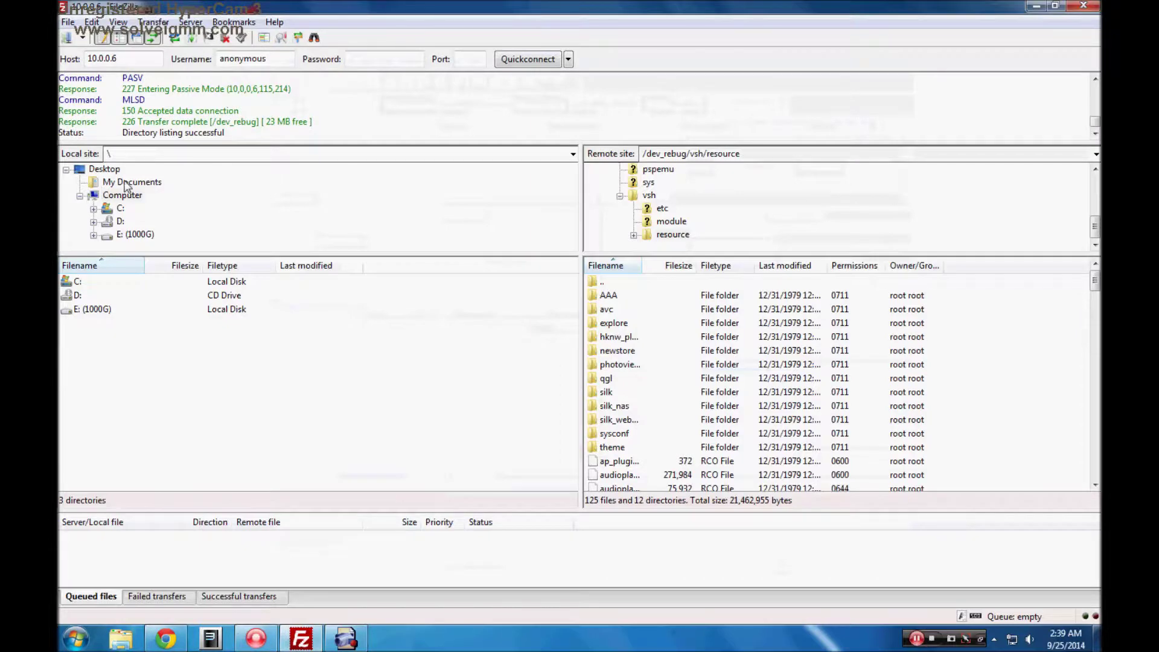
{"action": "left_click", "coordinate": [1055, 7]}
Open the Tulips folder in Explorer and arrange it beside FileZilla
{"action": "left_click_drag", "start_coordinate": [606, 50], "coordinate": [397, 100]}
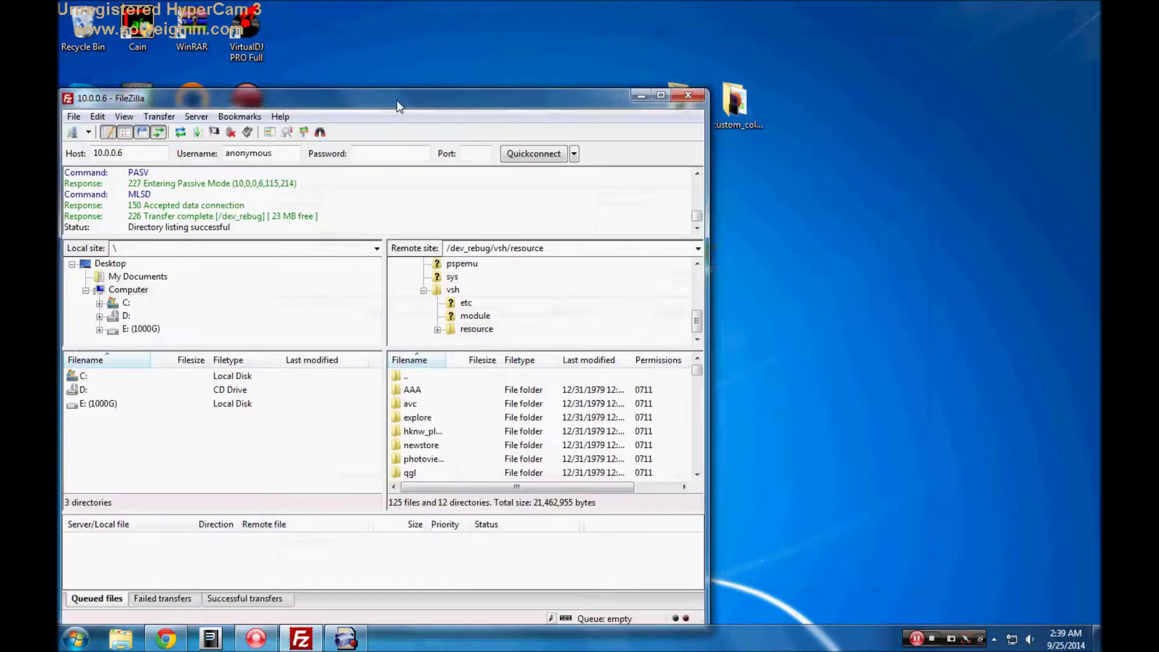
{"action": "left_click_drag", "start_coordinate": [692, 89], "coordinate": [889, 193]}
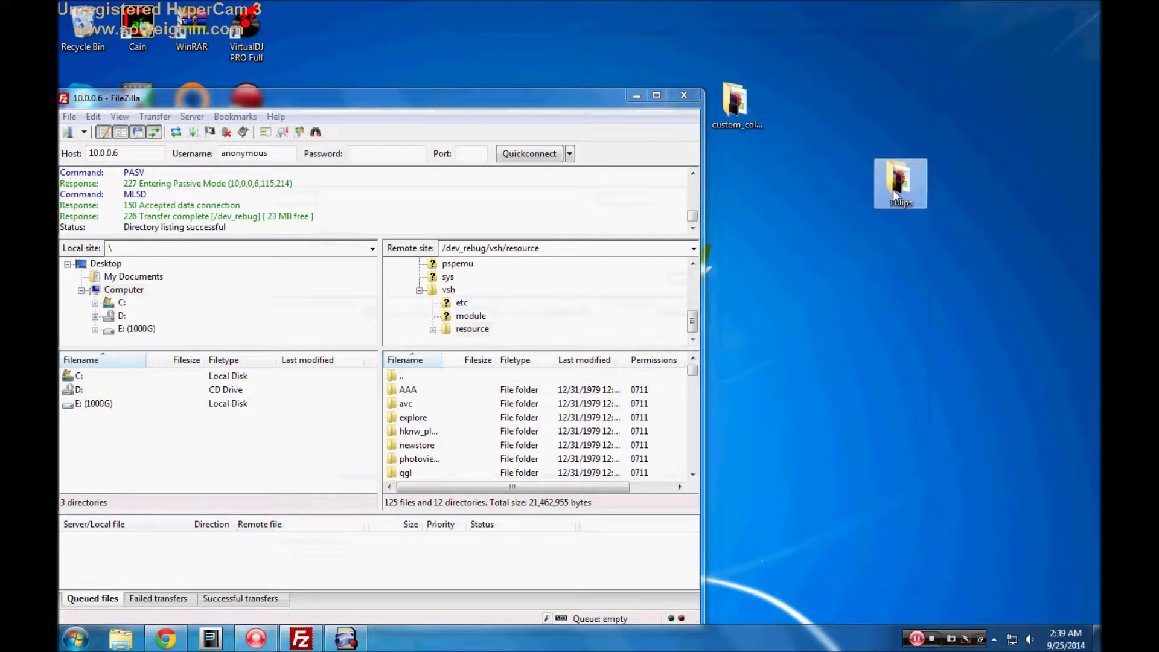
{"action": "double_click", "coordinate": [893, 190]}
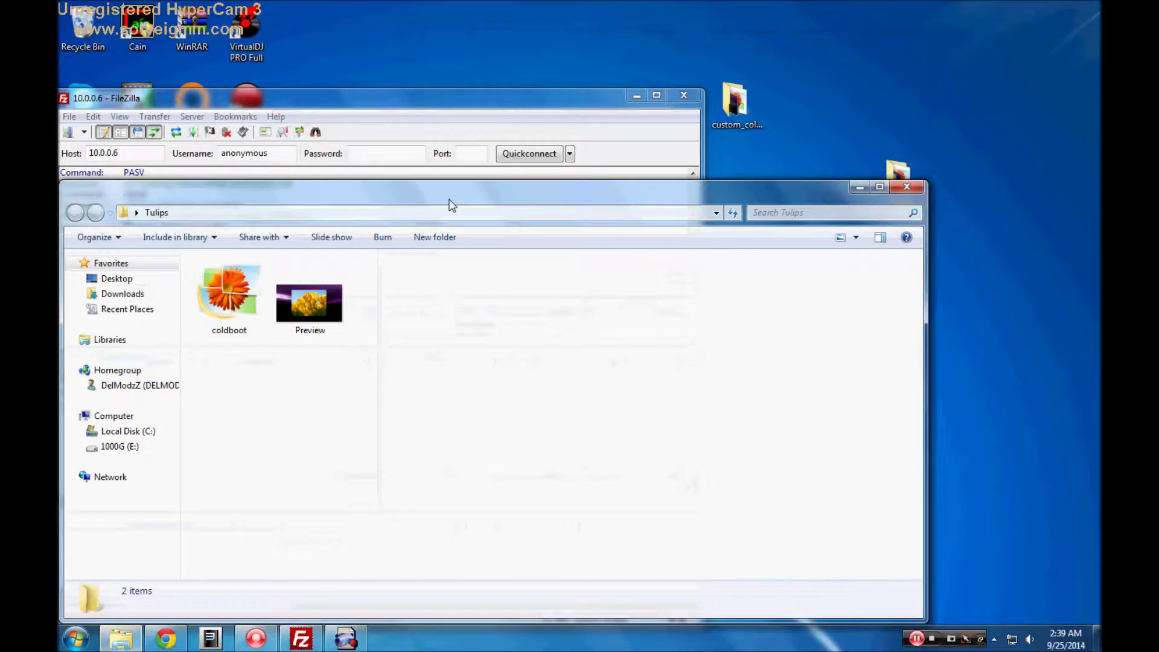
{"action": "left_click_drag", "start_coordinate": [450, 201], "coordinate": [1006, 192]}
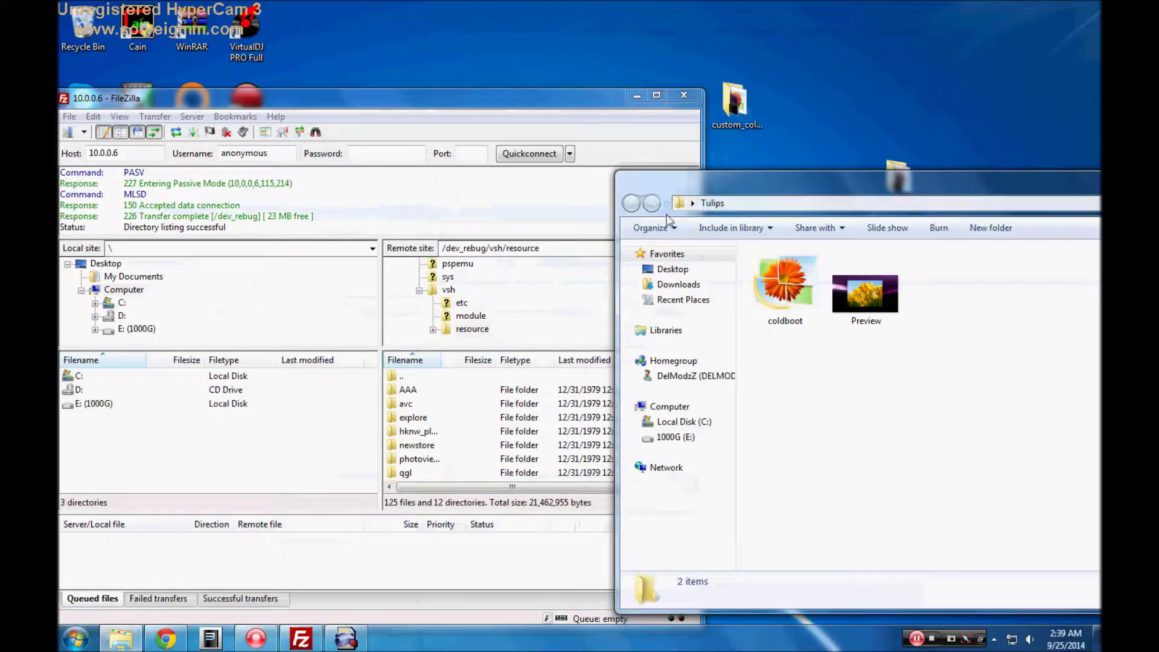
{"action": "left_click_drag", "start_coordinate": [749, 176], "coordinate": [928, 180]}
{"action": "left_click_drag", "start_coordinate": [693, 370], "coordinate": [695, 396]}
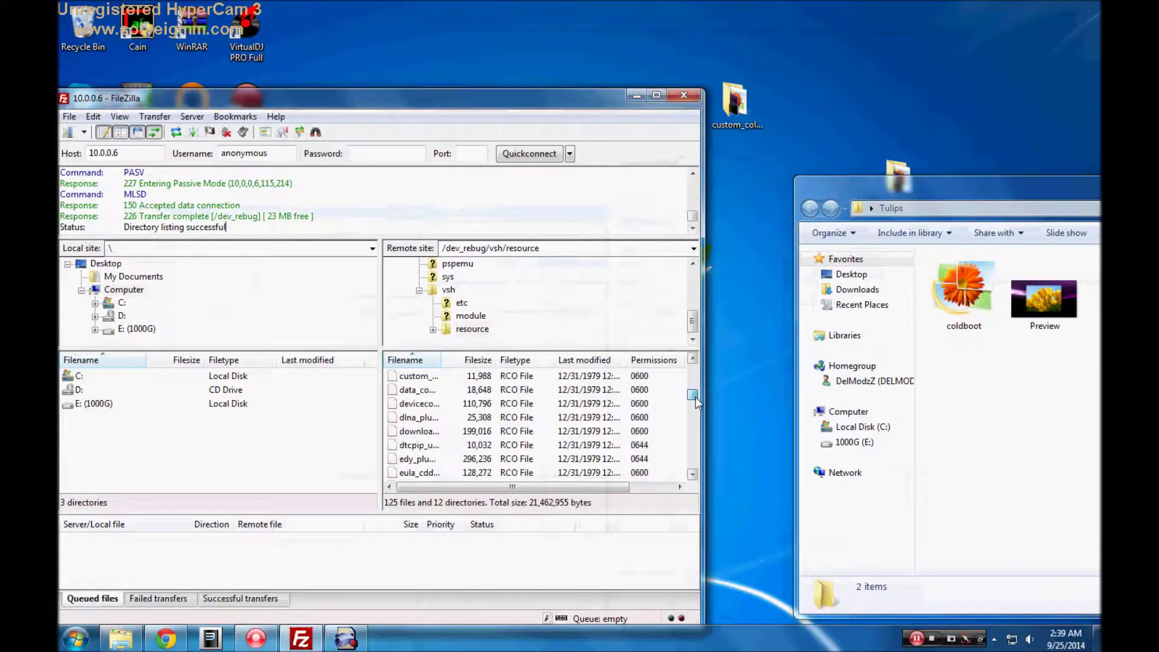
Upload coldboot.raf to /dev_rebug/vsh/resource, overwriting the existing file, and close the Tulips window
{"action": "left_click", "coordinate": [964, 289]}
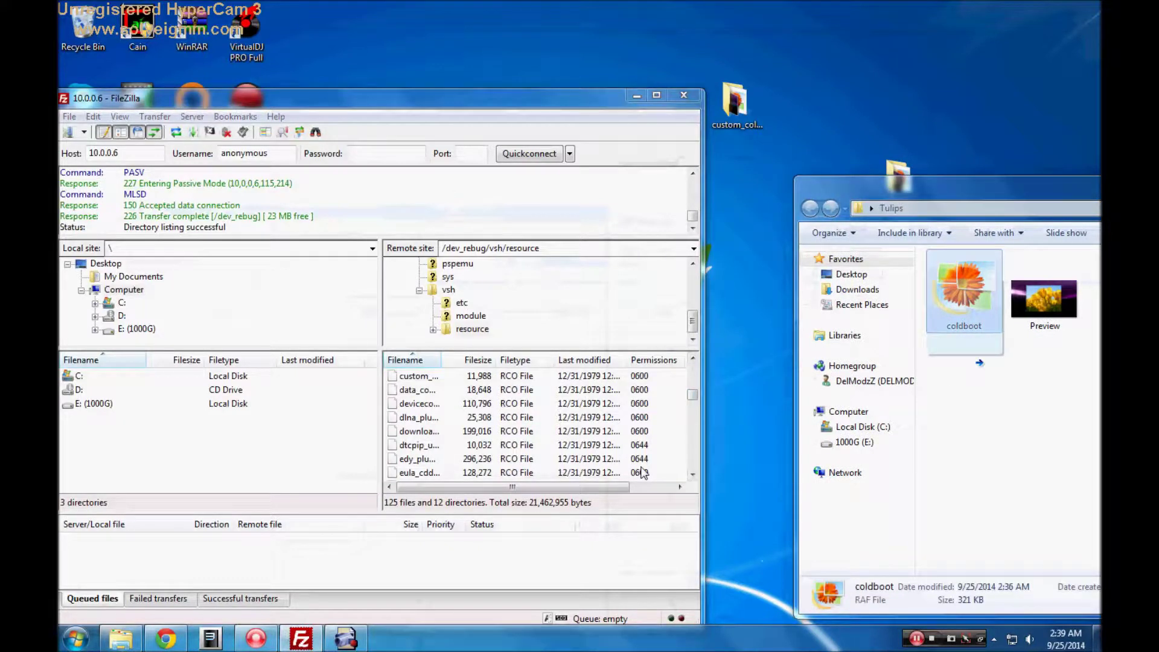
{"action": "left_click_drag", "start_coordinate": [472, 462], "coordinate": [537, 443]}
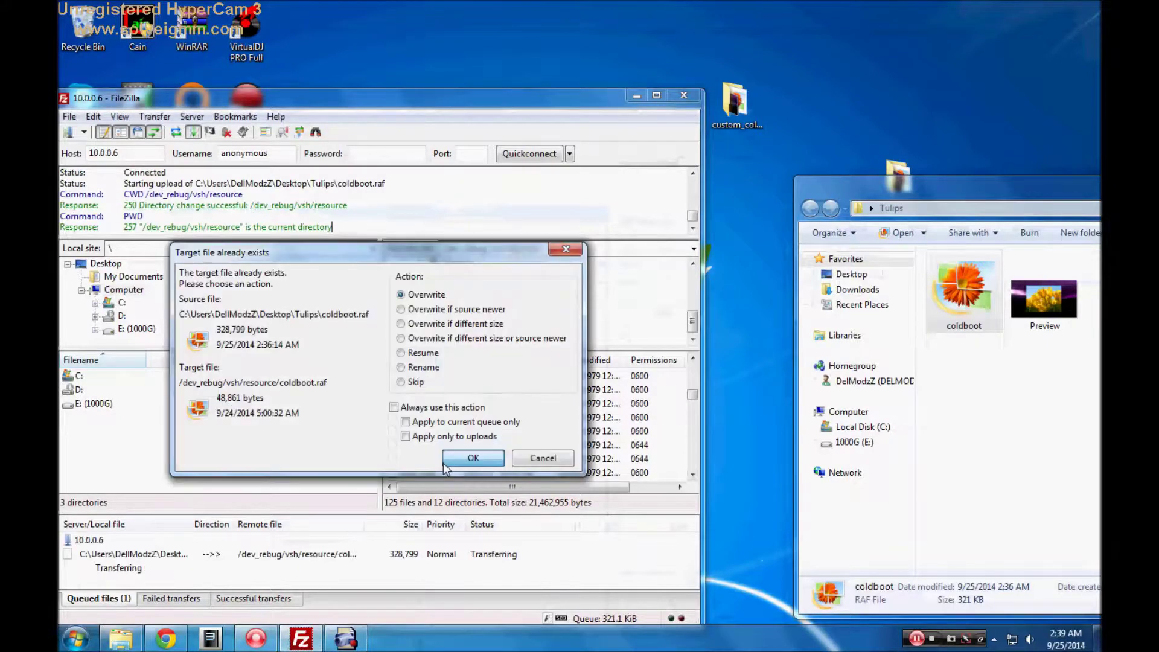
{"action": "left_click", "coordinate": [471, 458]}
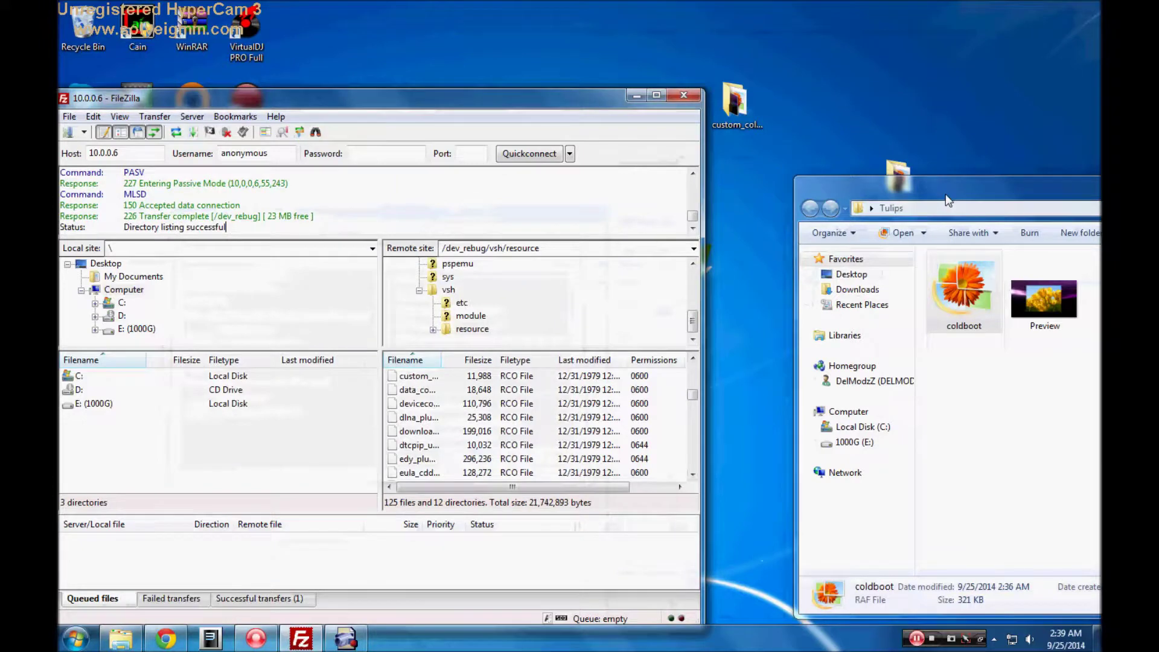
{"action": "left_click_drag", "start_coordinate": [945, 194], "coordinate": [196, 153]}
{"action": "left_click", "coordinate": [930, 160]}
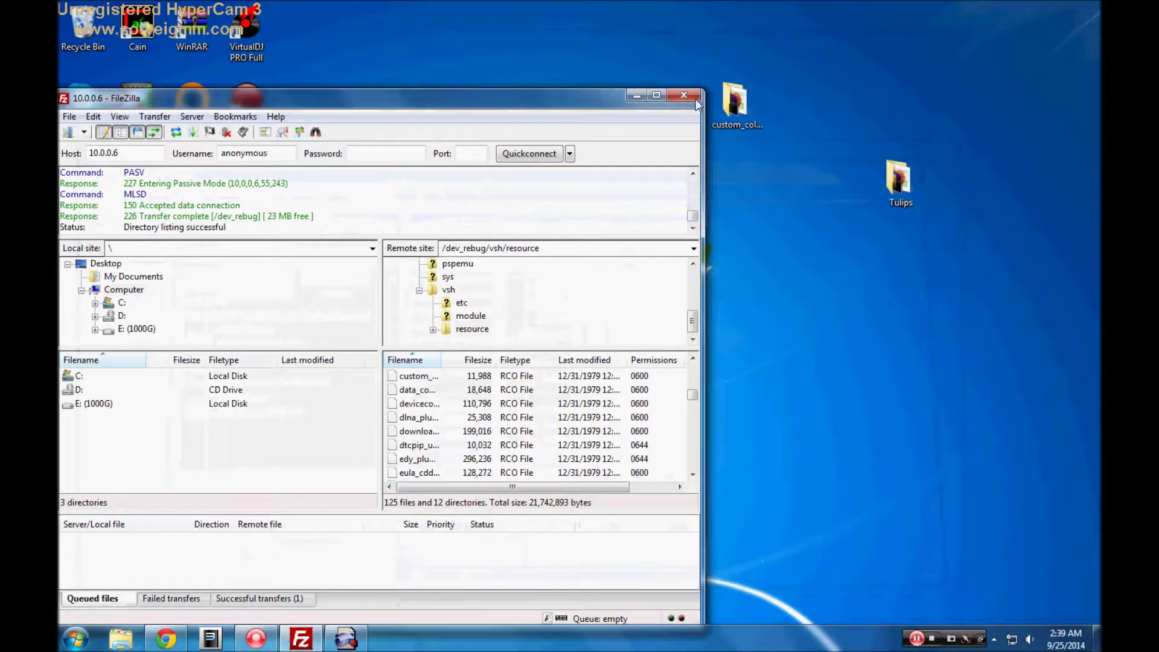
Close FileZilla and maximize the Capture Module window showing the live PS3 feed
{"action": "left_click", "coordinate": [684, 95]}
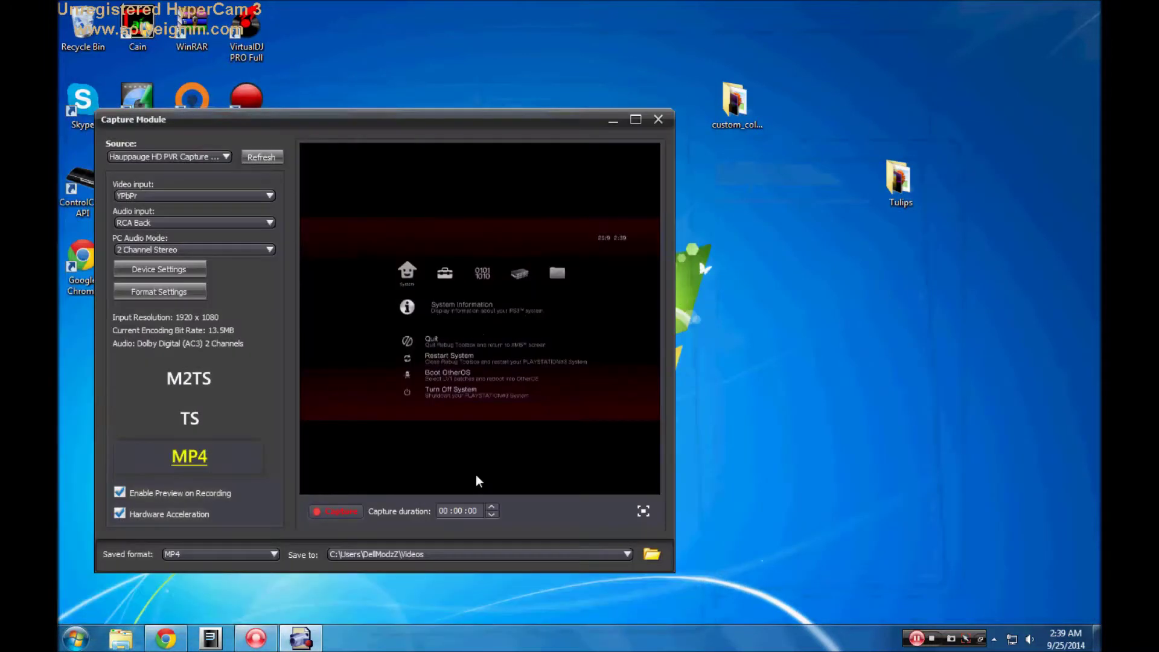
{"action": "left_click", "coordinate": [636, 120]}
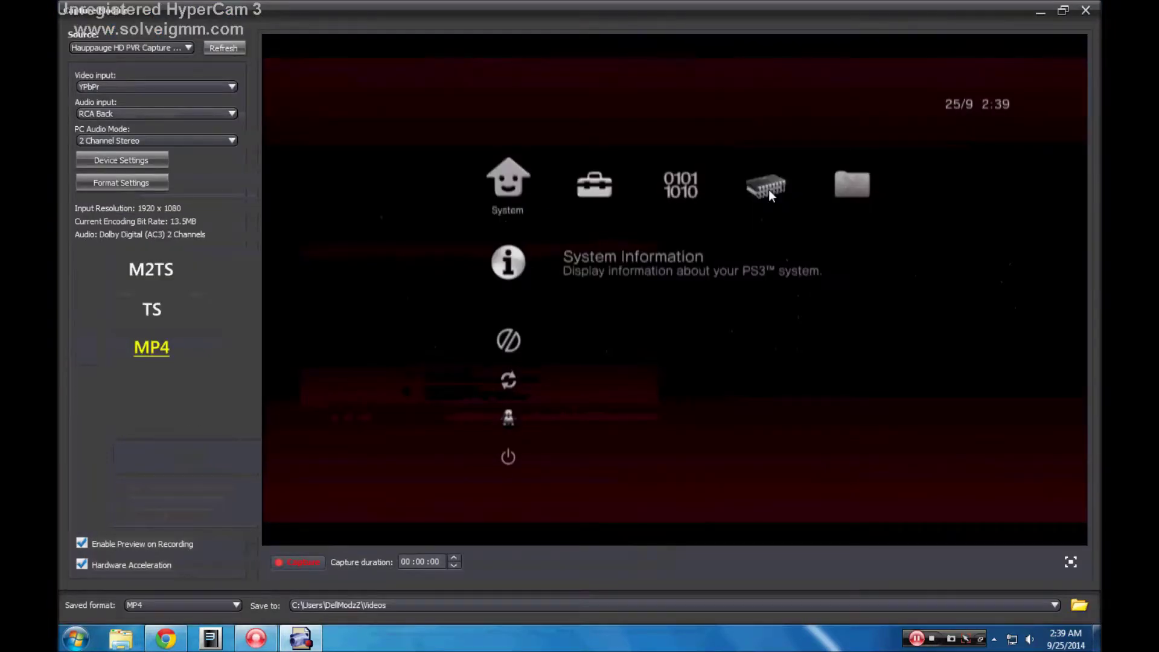